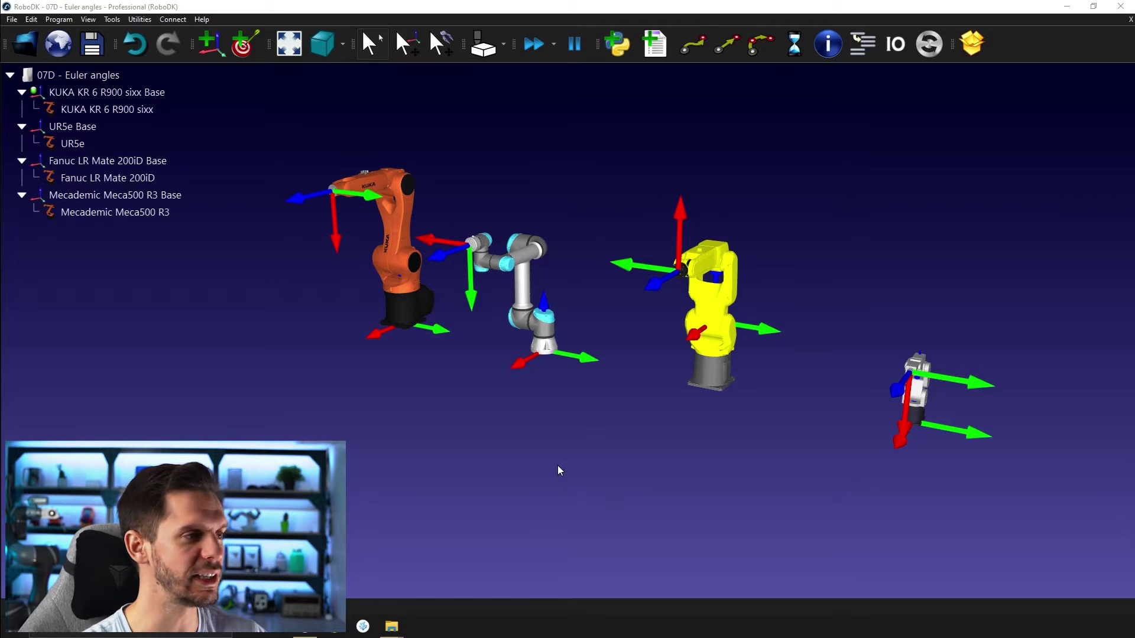
# Glance at the KUKA panel, then show the UR5e's tool pose in UR rotation-vector angles.
pyautogui.doubleClick(122, 113)
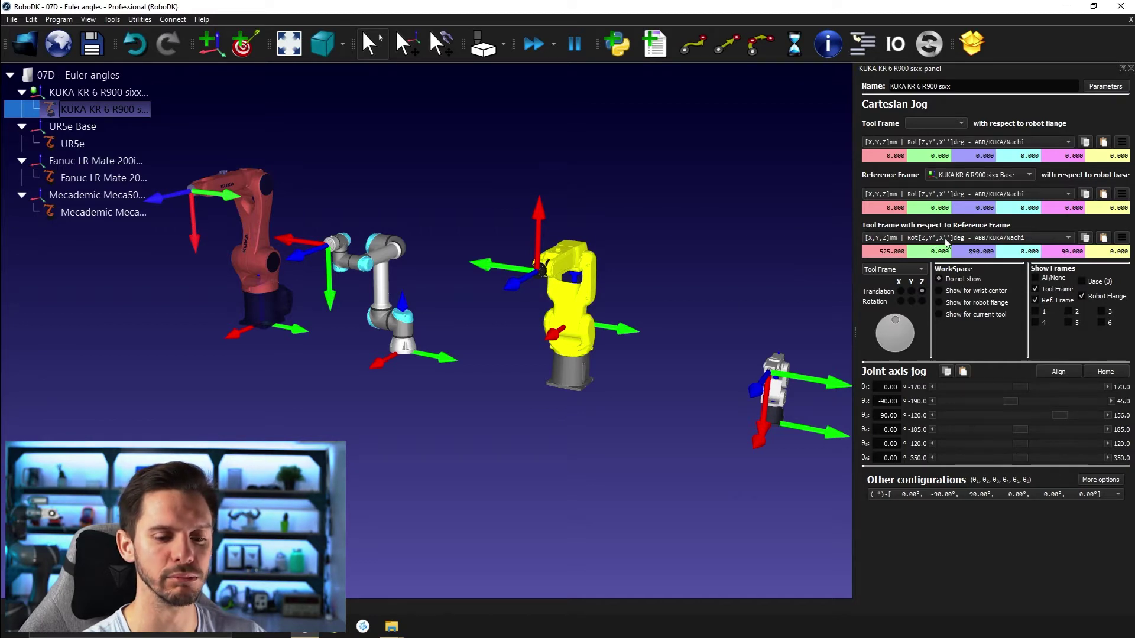
pyautogui.click(1131, 69)
pyautogui.doubleClick(385, 260)
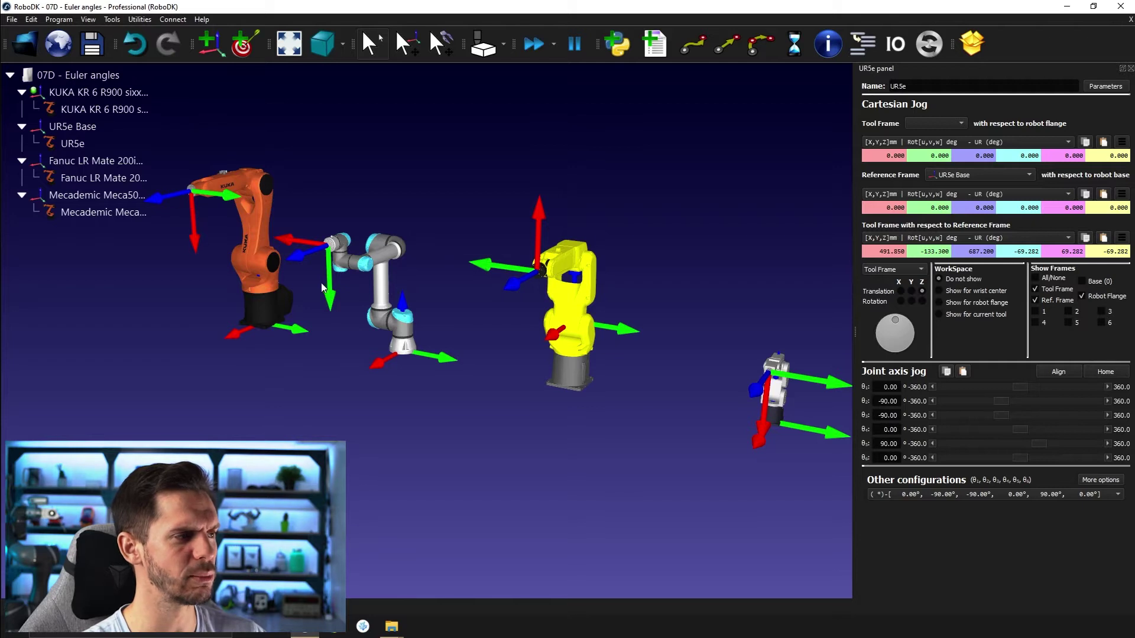
# Raise the KUKA panel beside the UR5e and try 5, then 0, for its third tool rotation.
pyautogui.doubleClick(234, 173)
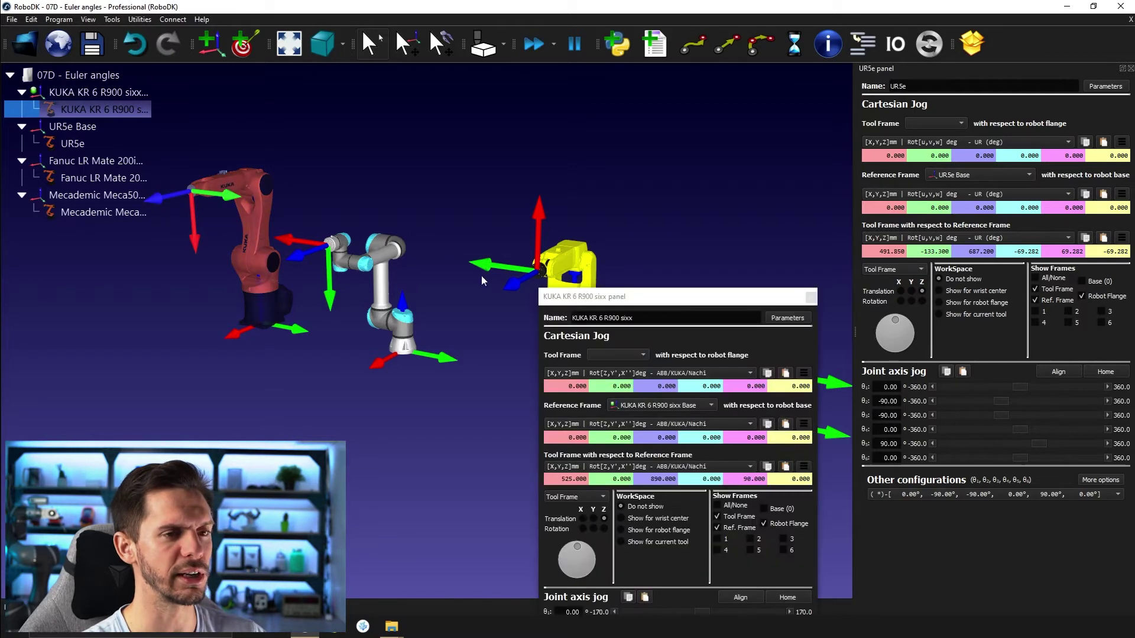
pyautogui.moveTo(673, 305); pyautogui.dragTo(693, 125)
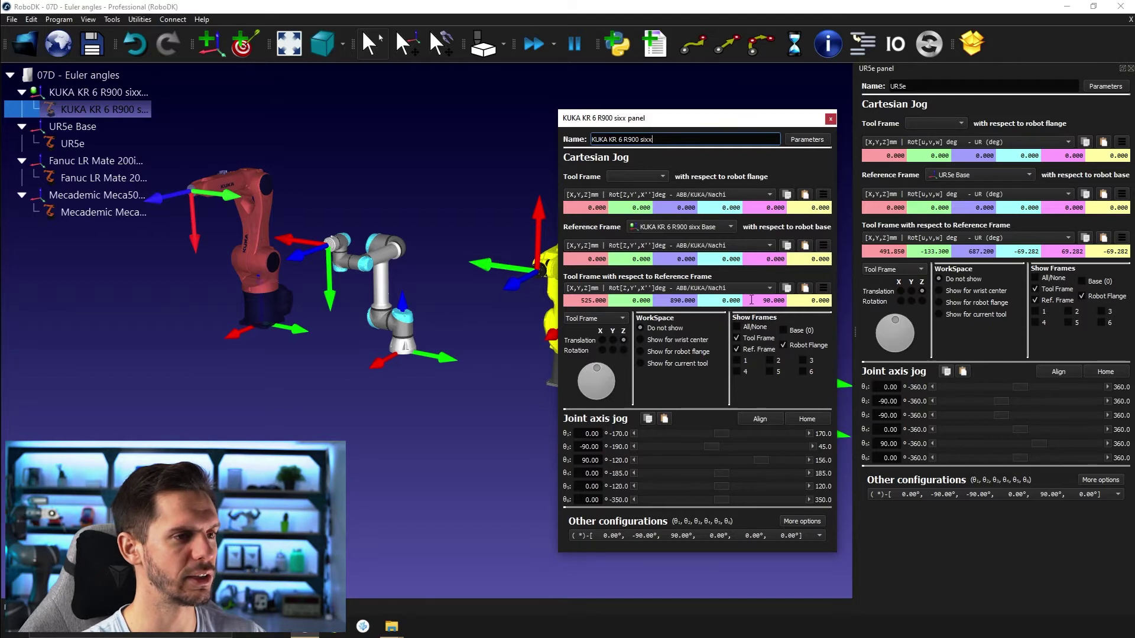
pyautogui.click(797, 302)
pyautogui.write('5')
pyautogui.press('Return')
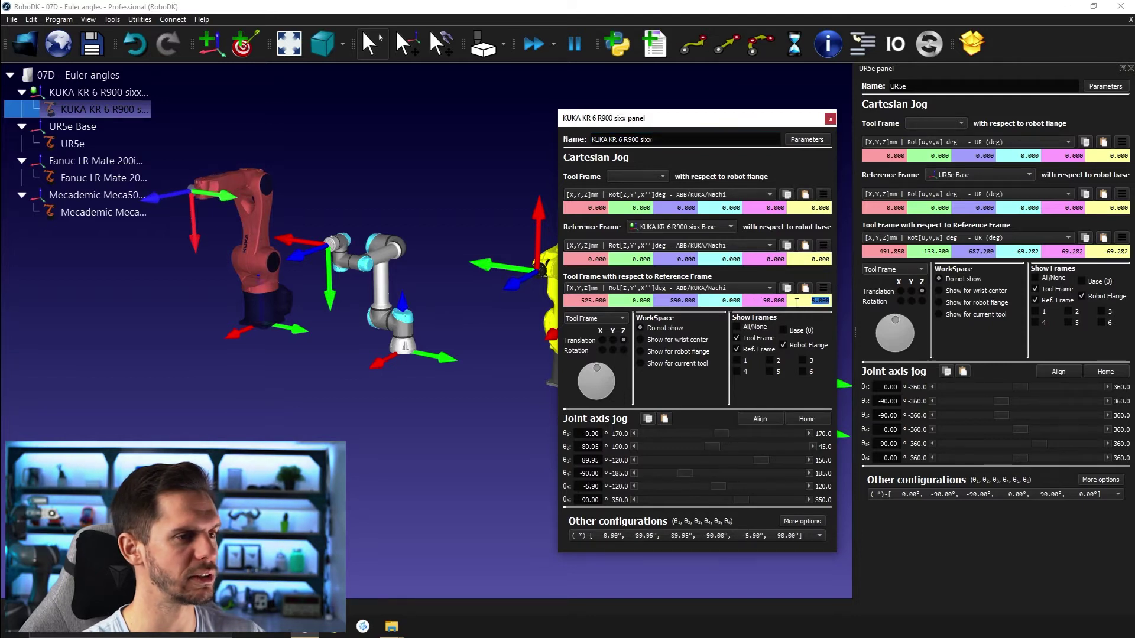
pyautogui.write('0')
pyautogui.press('Return')
# Try -5 for the KUKA tool's first rotation and 0 for its second, then undo both.
pyautogui.click(715, 301)
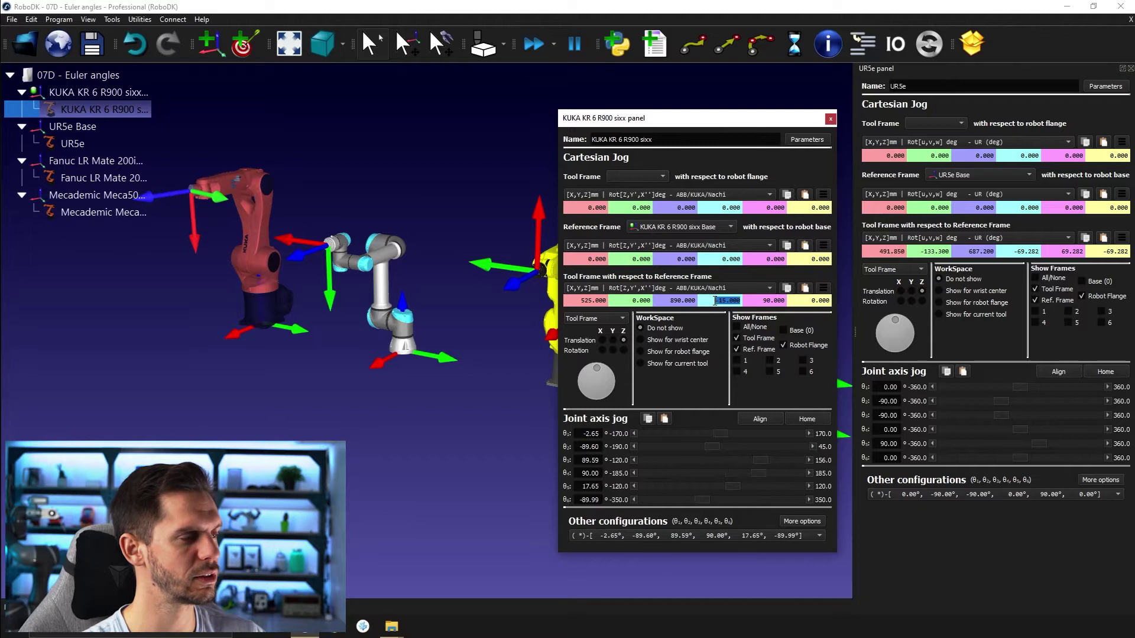
pyautogui.write('-5')
pyautogui.press('Tab')
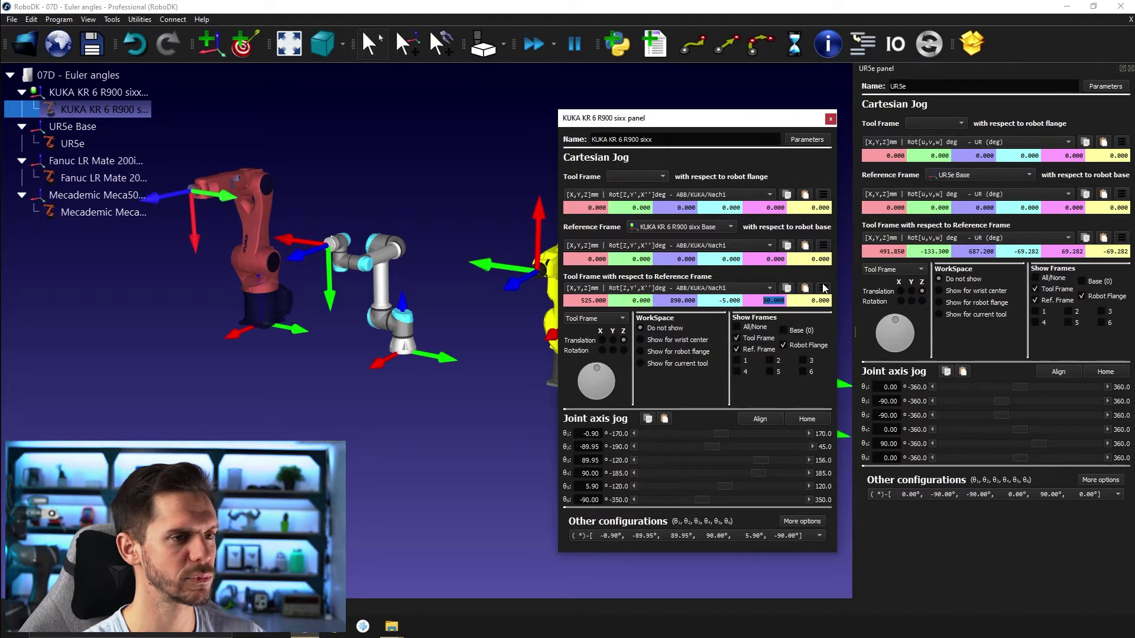
pyautogui.click(809, 417)
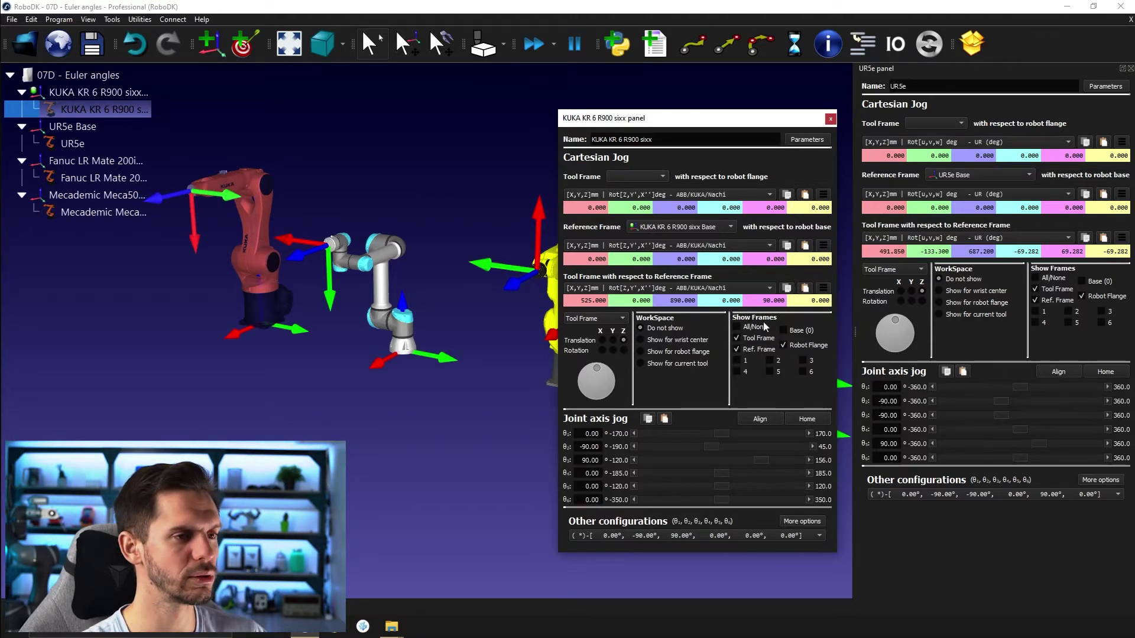
pyautogui.write('0')
pyautogui.press('Return')
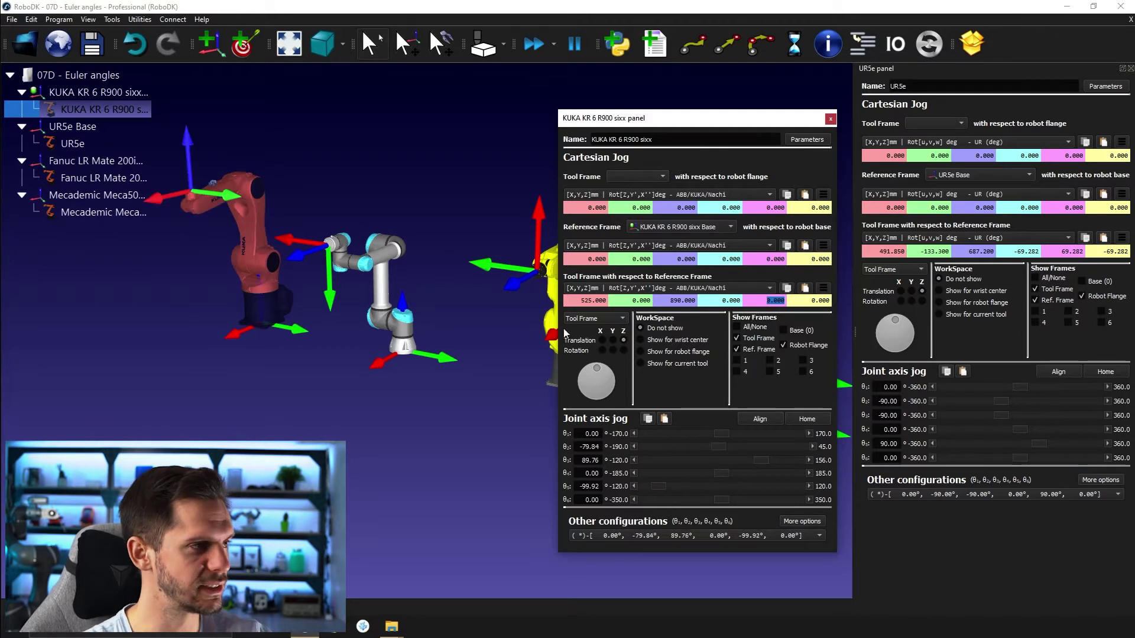
pyautogui.click(797, 418)
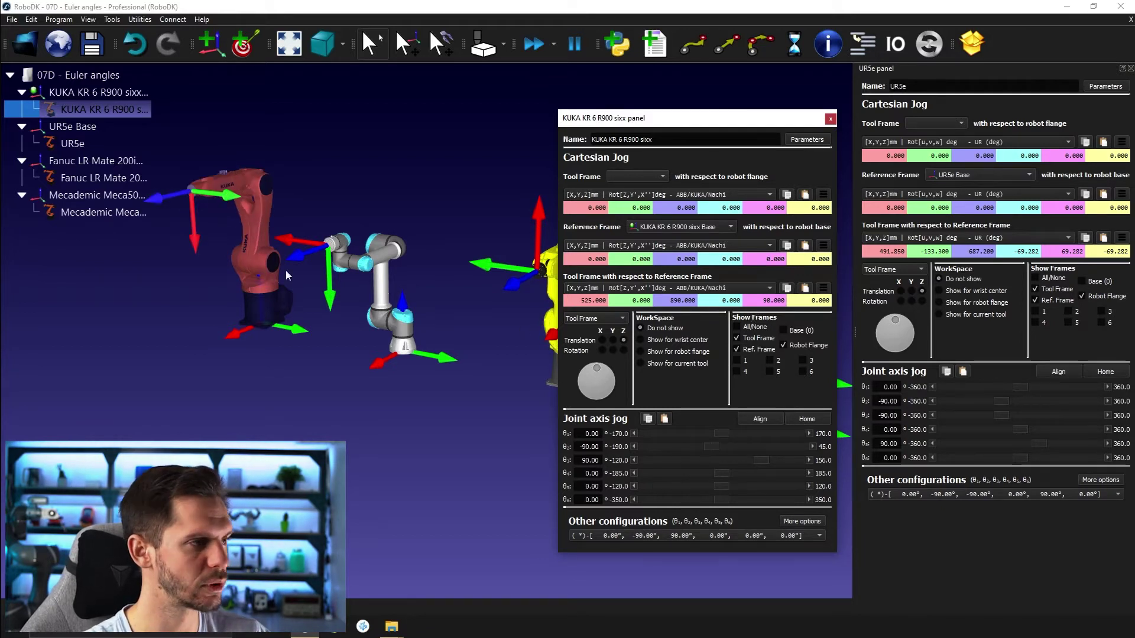
# Rotate the KUKA tool in 3D and zero its second rotation, giving -90, 0, -90.
pyautogui.click(197, 239)
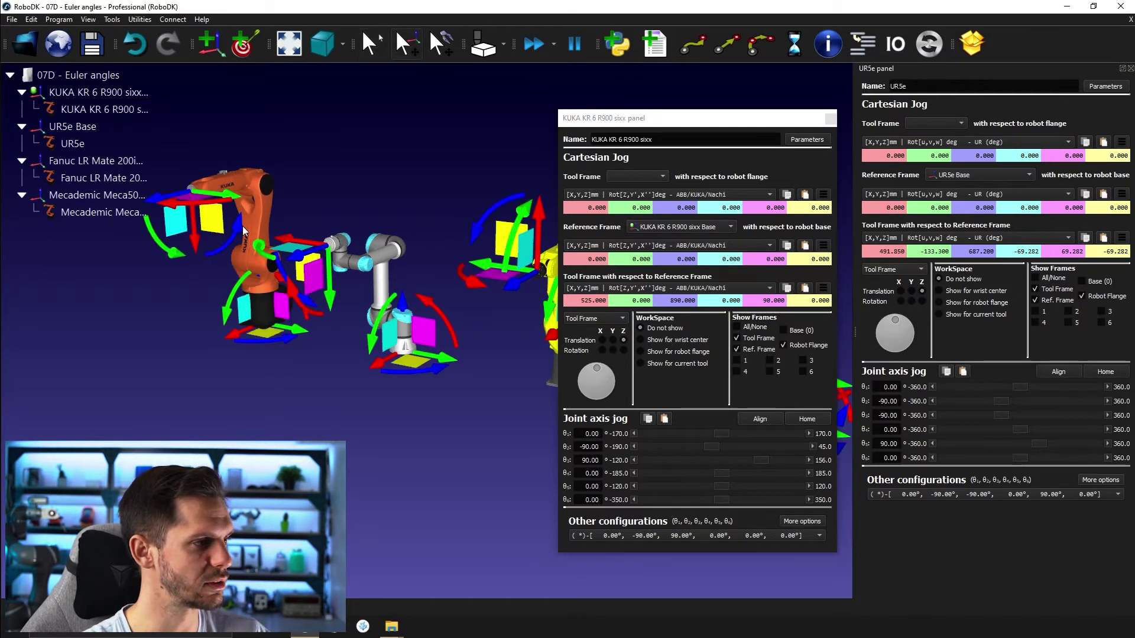
pyautogui.moveTo(242, 226)
pyautogui.mouseDown()
pyautogui.moveTo(148, 289)
pyautogui.moveTo(187, 289)
pyautogui.mouseUp()
pyautogui.doubleClick(753, 301)
pyautogui.write('0')
pyautogui.press('Return')
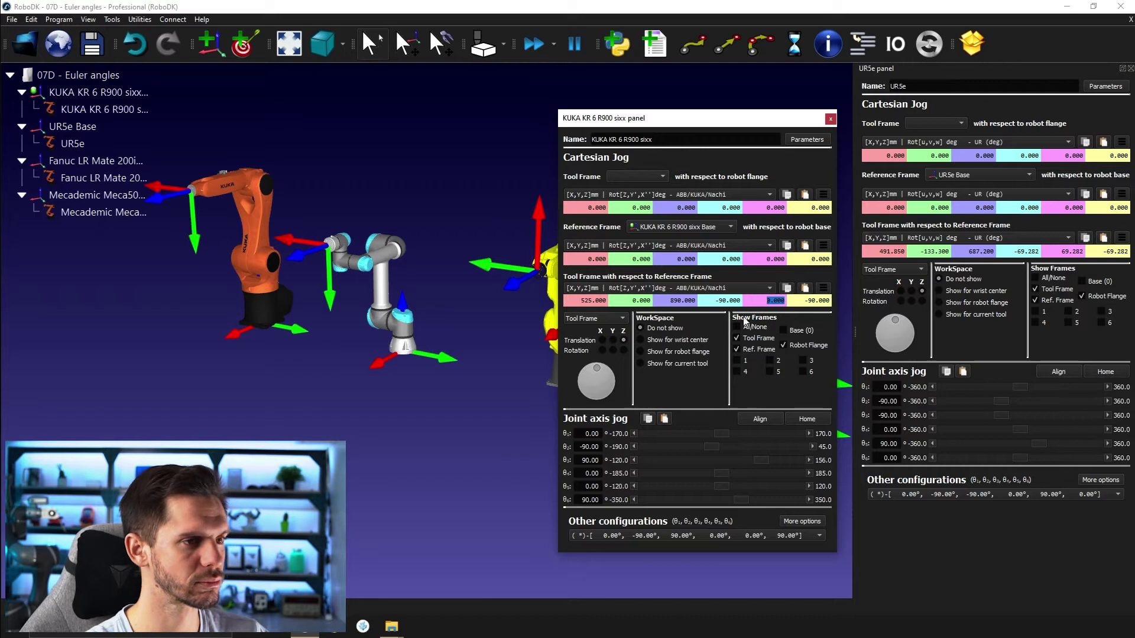
pyautogui.click(714, 300)
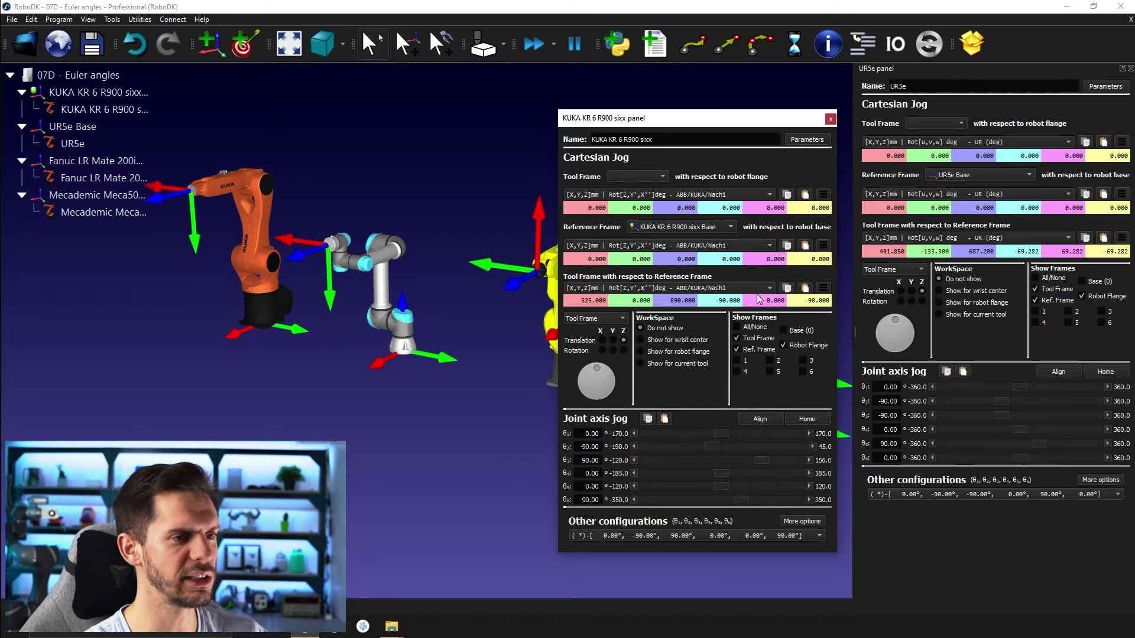
pyautogui.click(814, 300)
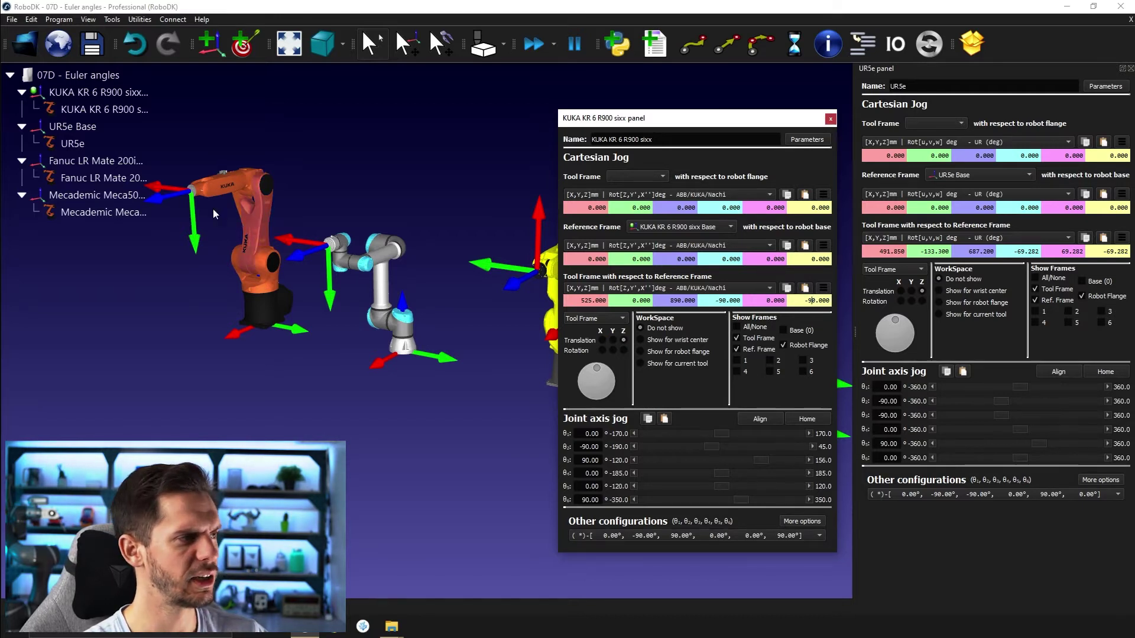
# Pan the view and step through the UR5e tool's rotation values for comparison.
pyautogui.moveTo(366, 278); pyautogui.dragTo(277, 225)
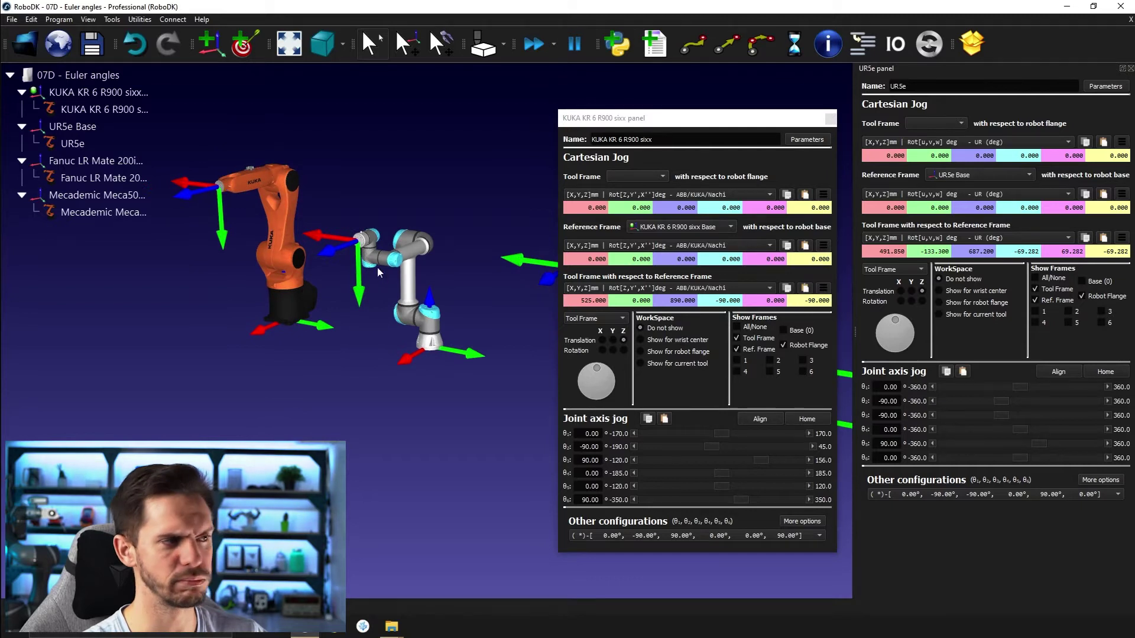
pyautogui.doubleClick(1014, 251)
pyautogui.press('Tab')
pyautogui.press('Tab')
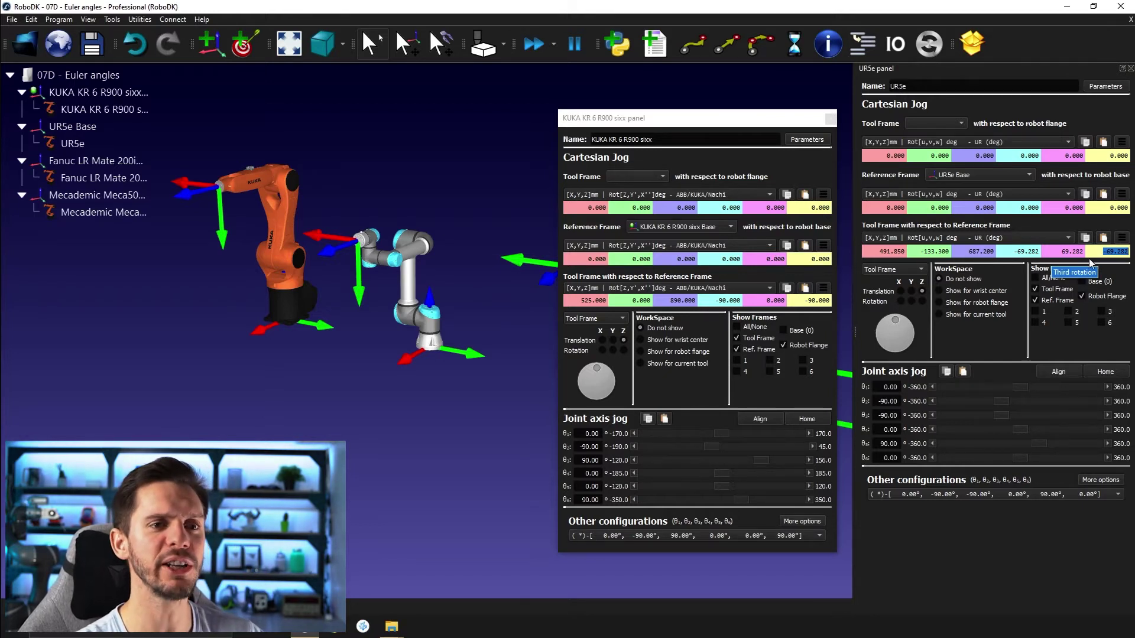
# Open the pose-format dropdown listing the Euler conventions for the UR5e tool.
pyautogui.click(1056, 236)
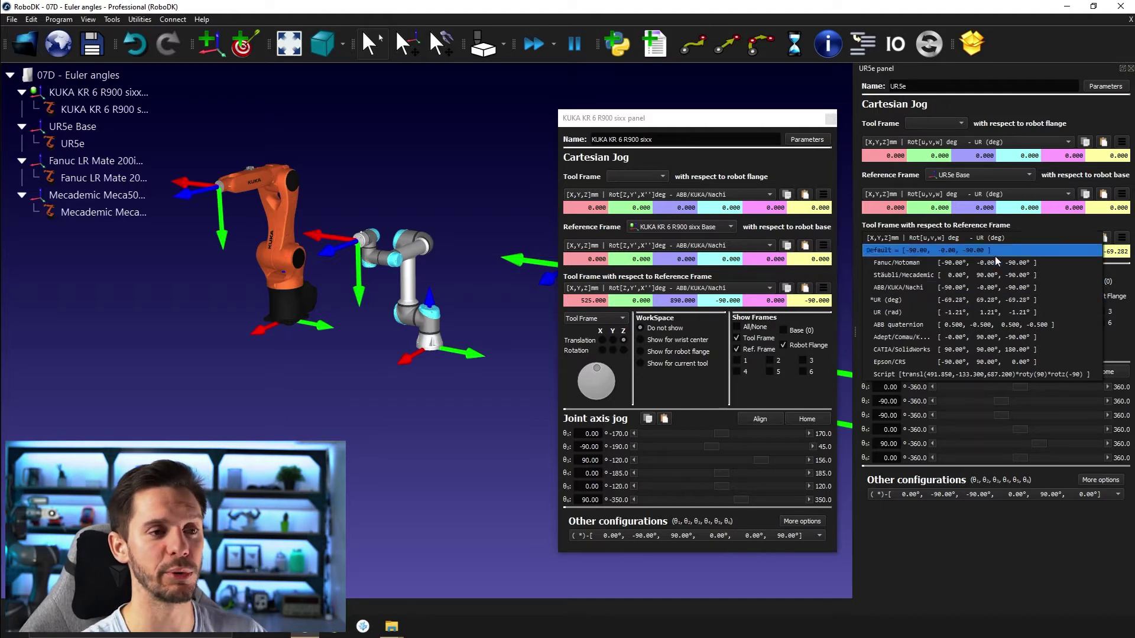
# Display the UR5e tool pose in ABB/KUKA/Nachi [Z,Y',X''] Euler angles.
pyautogui.click(982, 288)
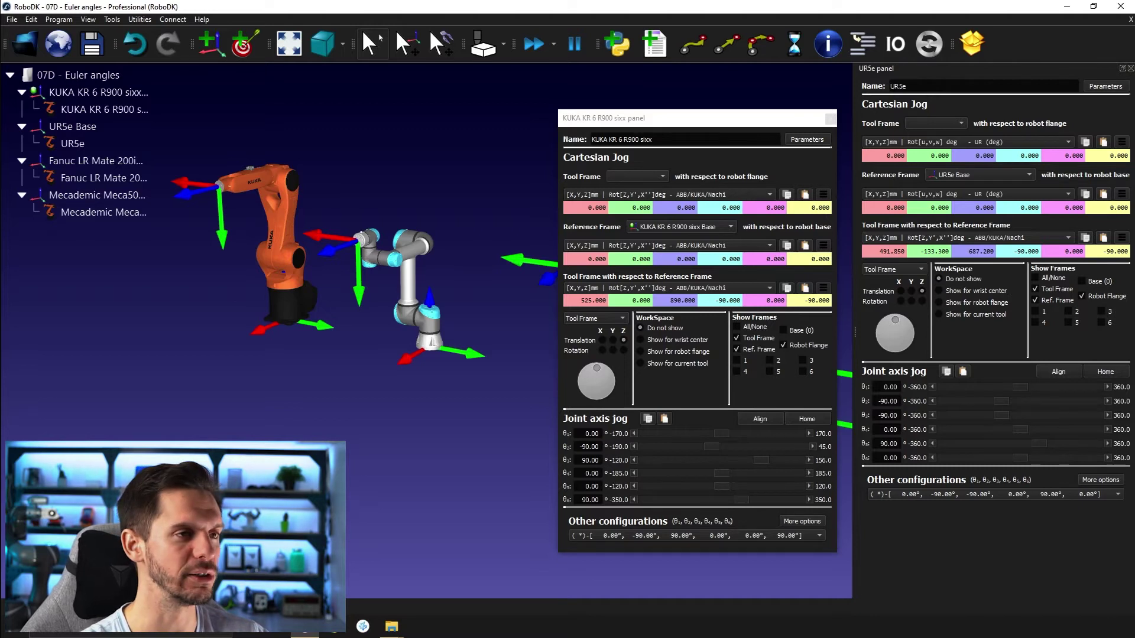
# Swap the UR5e panel for the Fanuc LR Mate 200iD panel beside the KUKA, with the Fanuc centred in view.
pyautogui.click(830, 119)
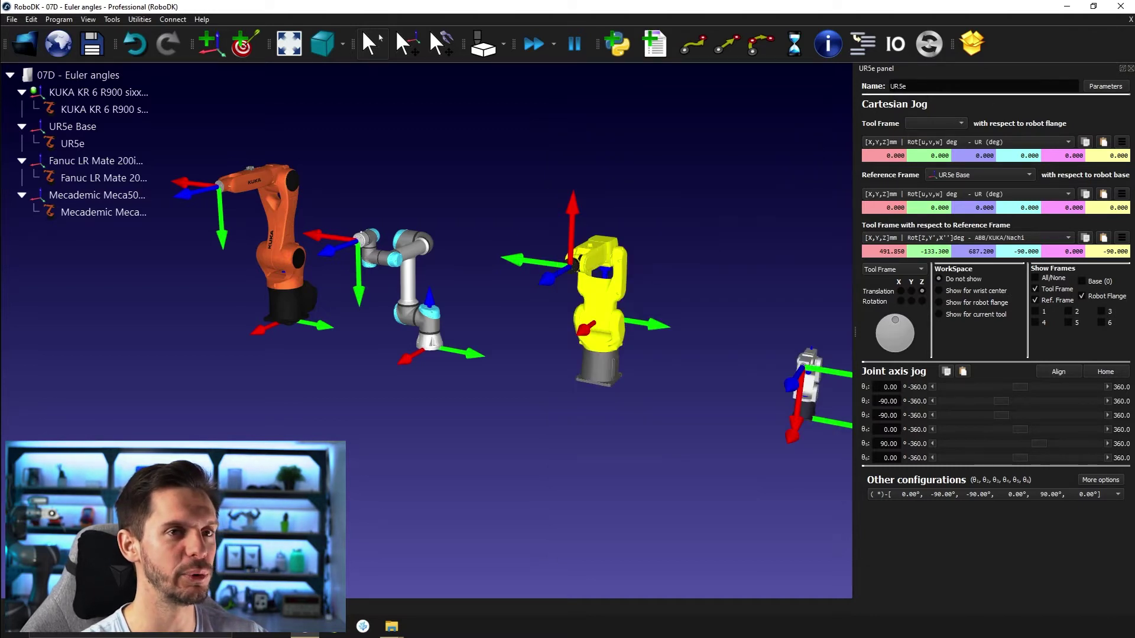
pyautogui.click(1131, 68)
pyautogui.doubleClick(732, 286)
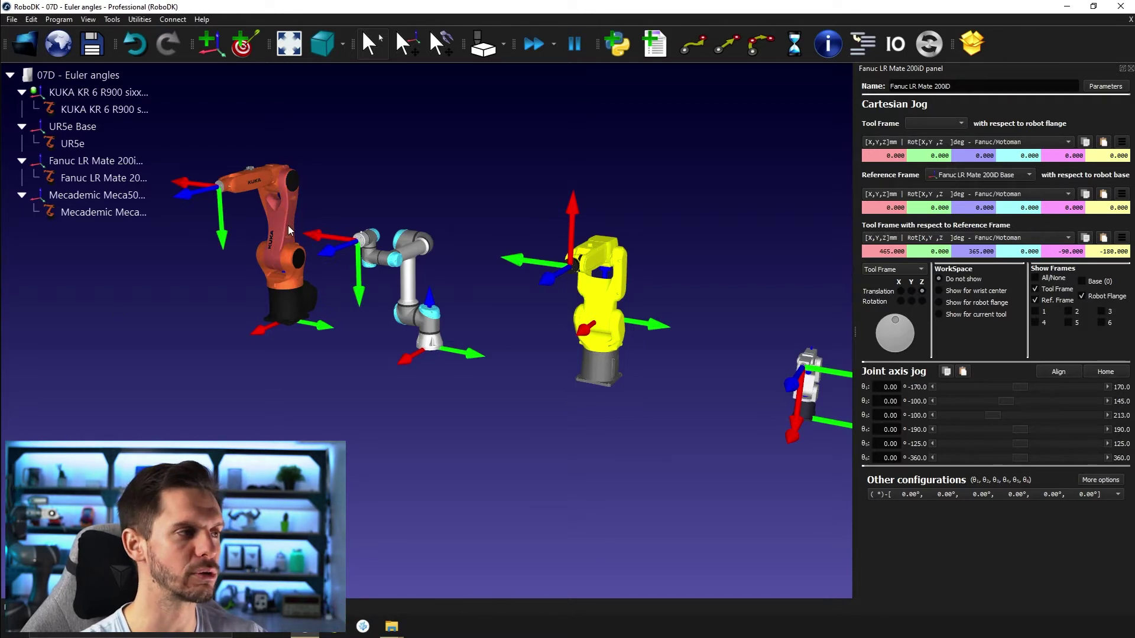
pyautogui.doubleClick(101, 108)
pyautogui.moveTo(708, 294)
pyautogui.mouseDown()
pyautogui.moveTo(683, 88)
pyautogui.moveTo(729, 77)
pyautogui.mouseUp()
pyautogui.moveTo(541, 232); pyautogui.dragTo(363, 230)
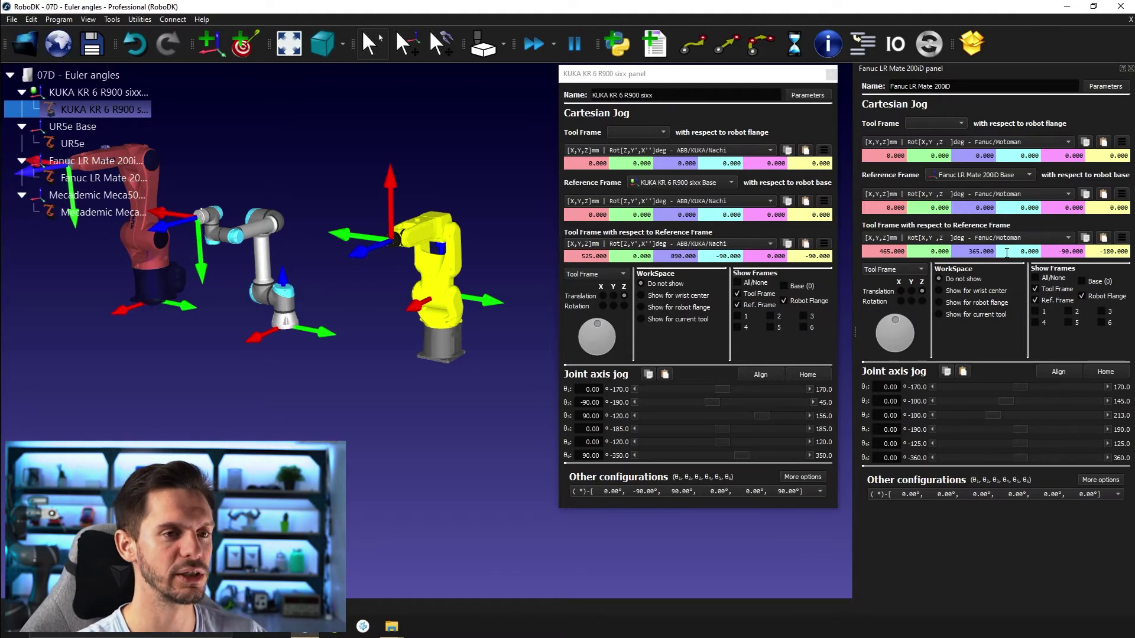
# Set the Fanuc tool's Ry and Rz rotations to 0.
pyautogui.scroll(8, 1015, 253)
pyautogui.scroll(6, 1014, 253)
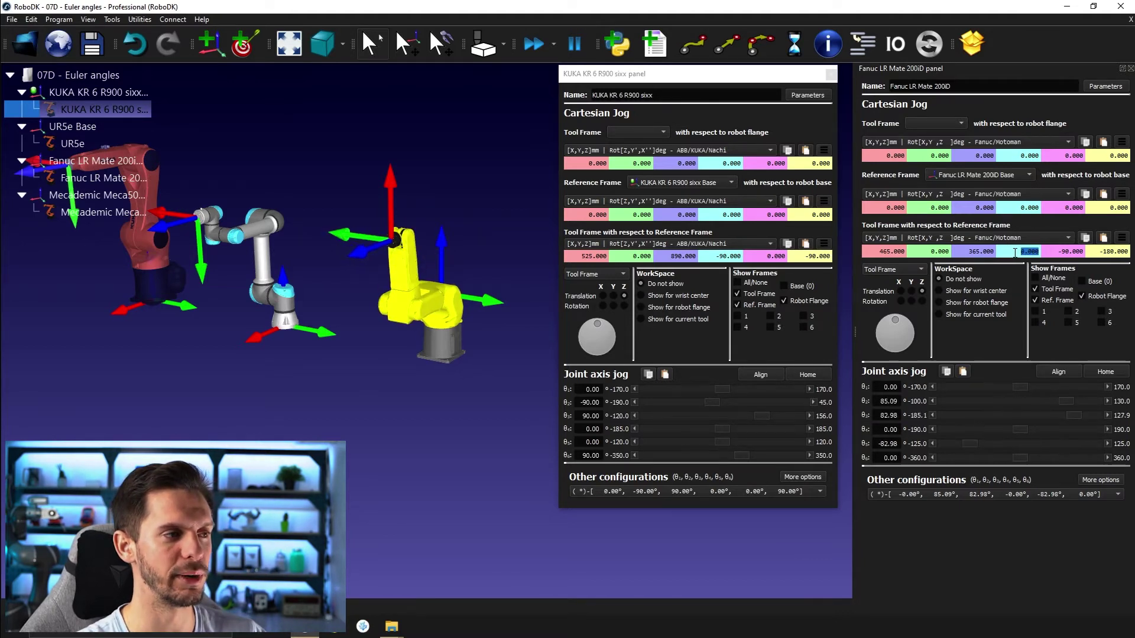
pyautogui.scroll(4, 1014, 253)
pyautogui.scroll(7, 1015, 253)
pyautogui.scroll(3, 1015, 253)
pyautogui.scroll(3, 1014, 253)
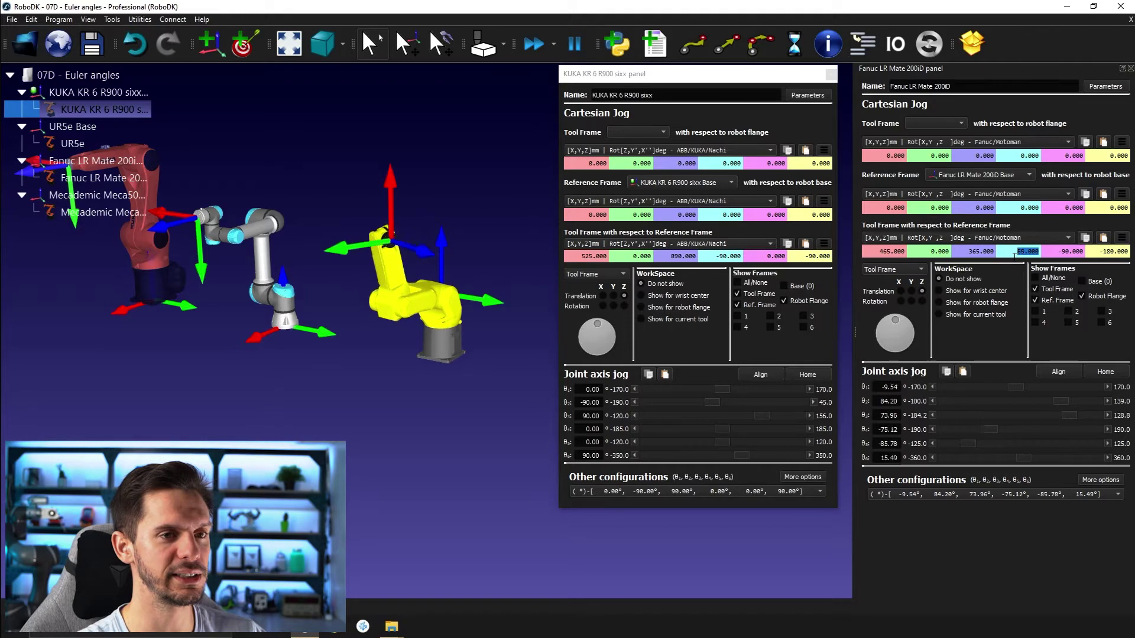
pyautogui.scroll(2, 1014, 253)
pyautogui.scroll(2, 1015, 253)
pyautogui.scroll(-20, 1015, 254)
pyautogui.scroll(-20, 1014, 254)
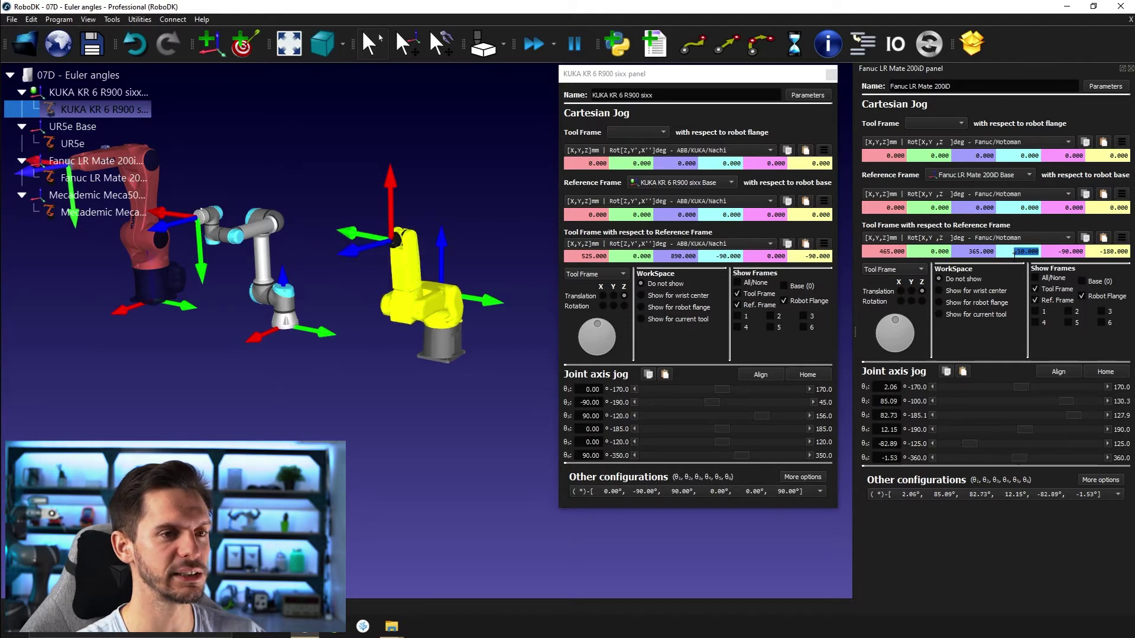
pyautogui.scroll(-20, 1014, 254)
pyautogui.scroll(-20, 1015, 254)
pyautogui.scroll(13, 1014, 254)
pyautogui.scroll(12, 1014, 254)
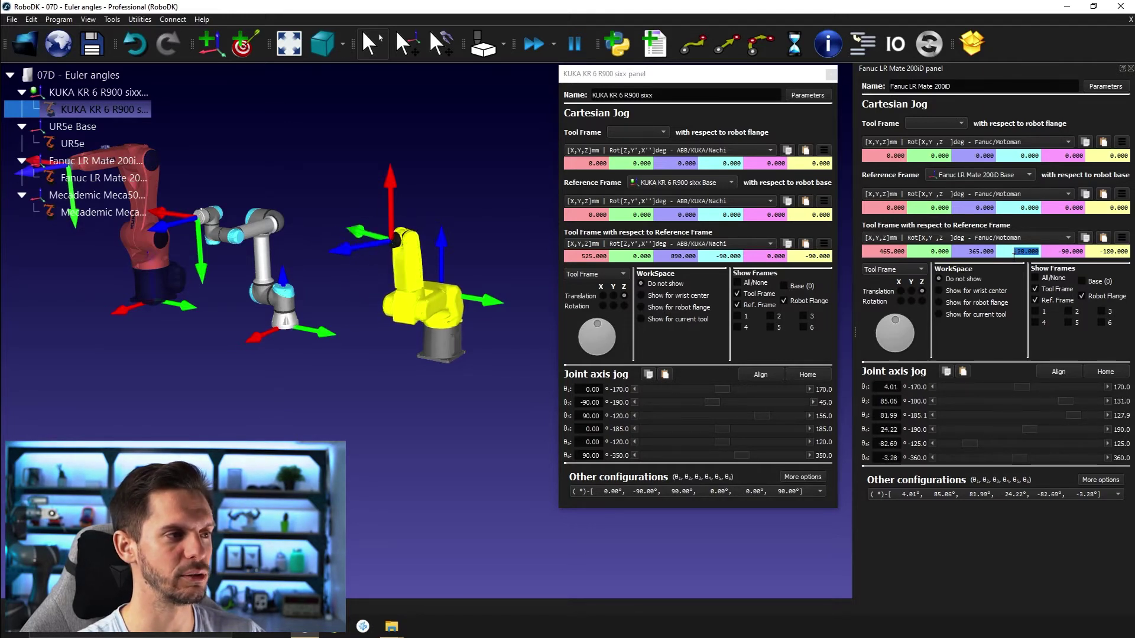
pyautogui.scroll(13, 1015, 254)
pyautogui.scroll(12, 1014, 254)
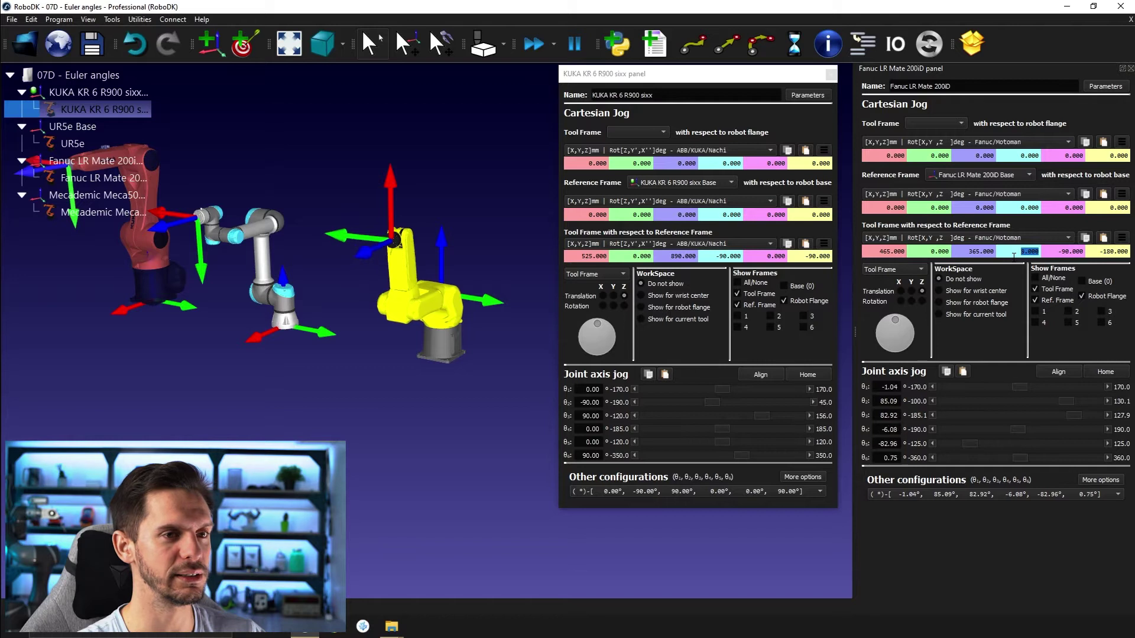
pyautogui.doubleClick(1057, 252)
pyautogui.write('0')
pyautogui.press('Tab')
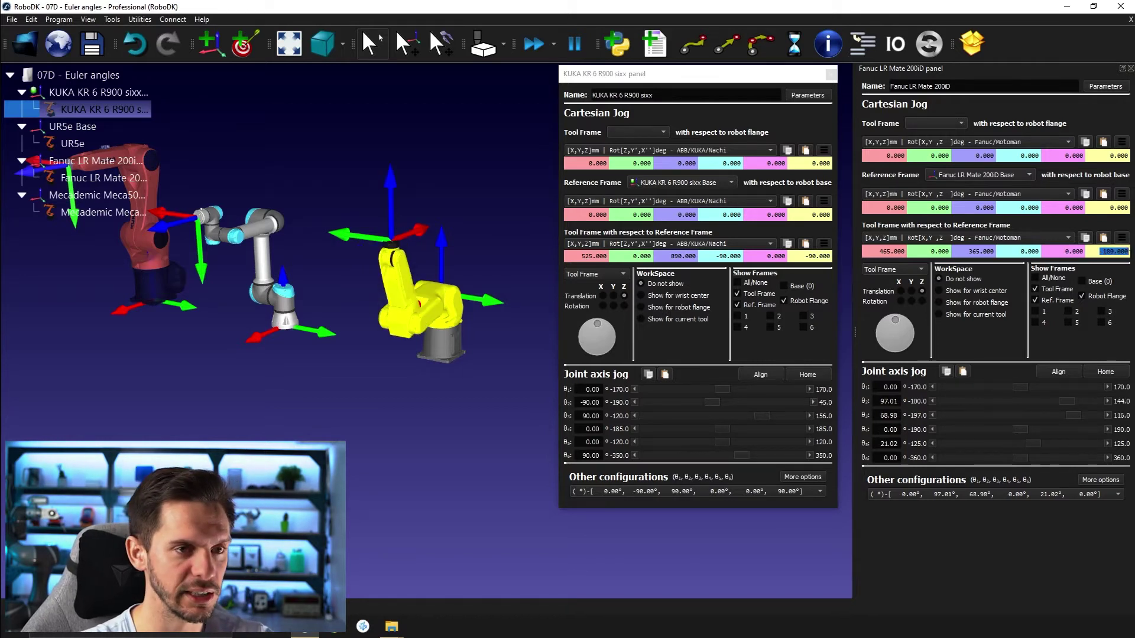
pyautogui.write('0')
pyautogui.press('Return')
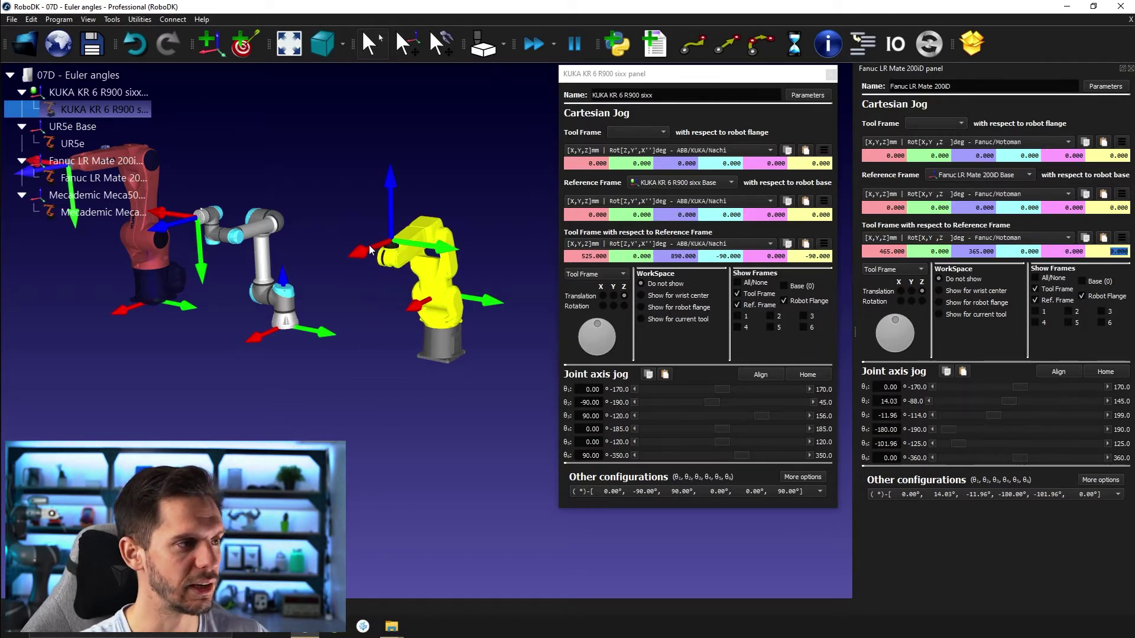
# Send the Fanuc robot home and change its -90 tool rotation to 0.
pyautogui.scroll(3, 1025, 252)
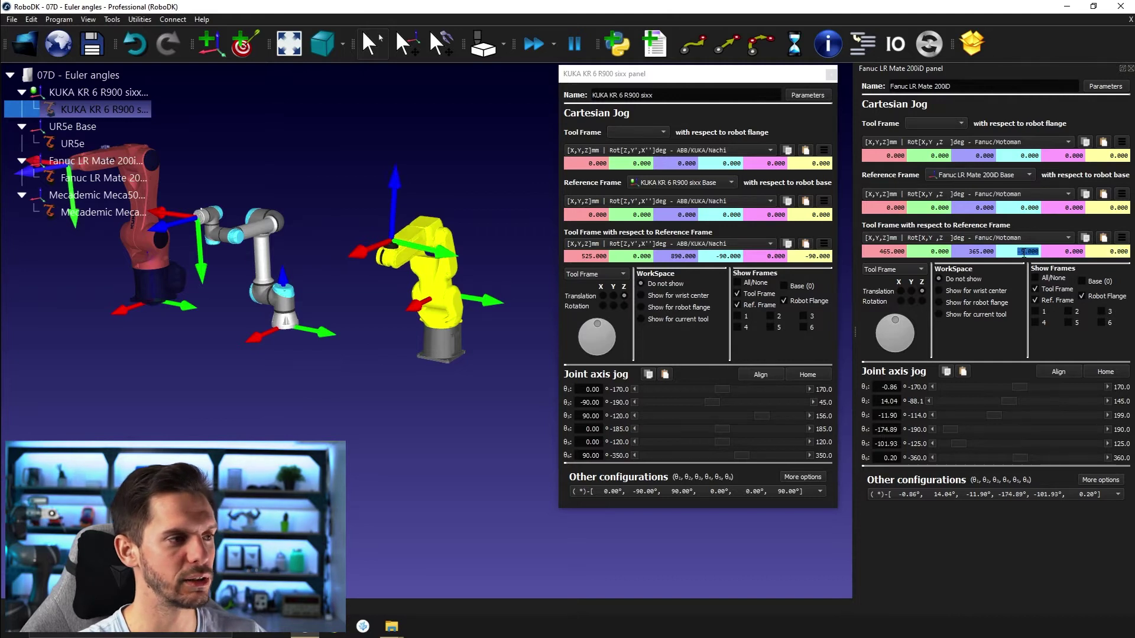
pyautogui.scroll(2, 1025, 253)
pyautogui.scroll(3, 1023, 252)
pyautogui.scroll(2, 1021, 252)
pyautogui.scroll(-12, 1020, 253)
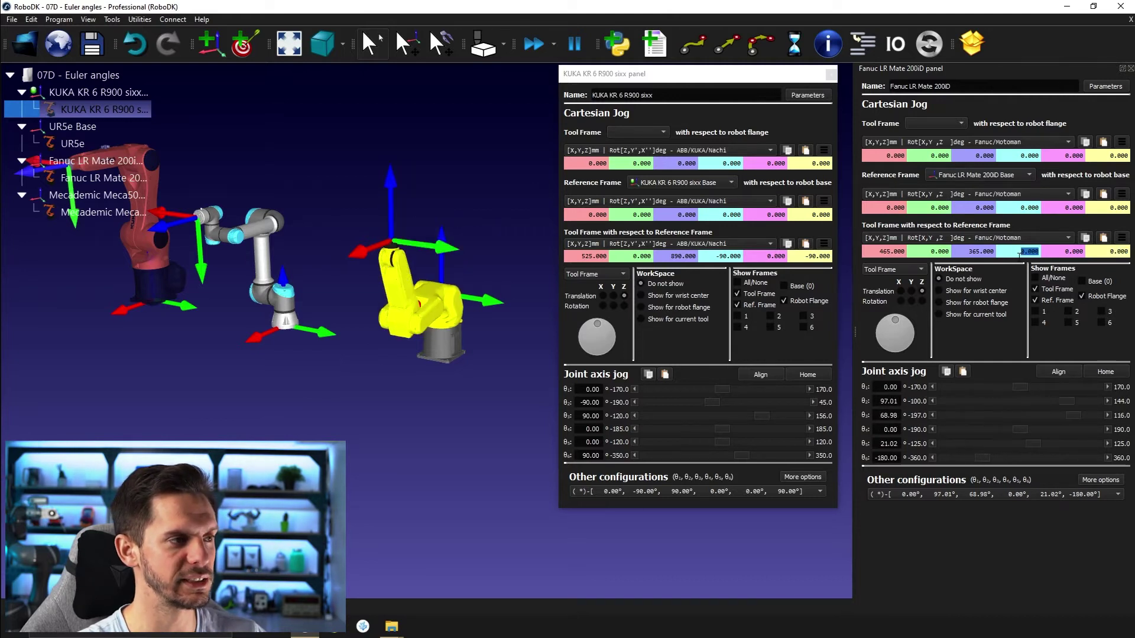
pyautogui.scroll(-13, 1024, 254)
pyautogui.click(1087, 373)
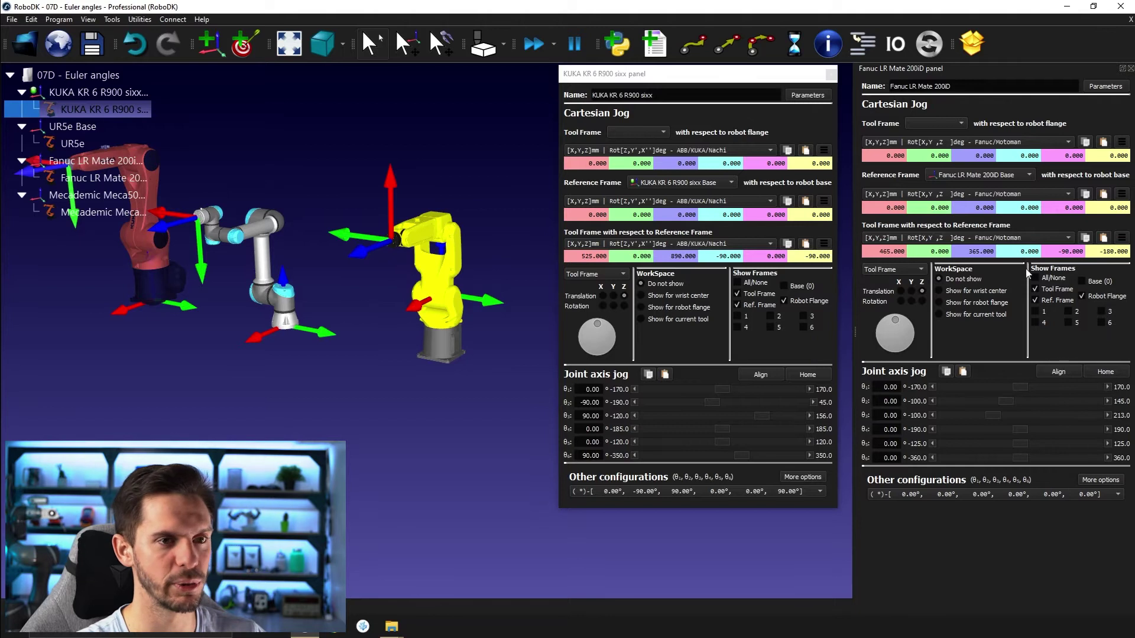
pyautogui.click(1071, 251)
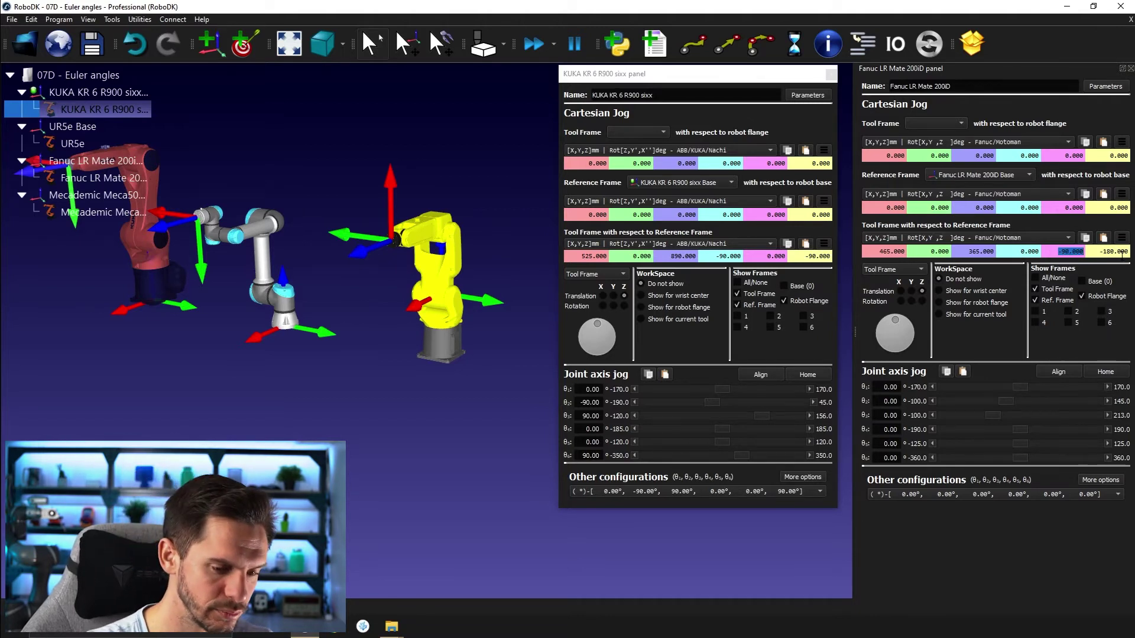
pyautogui.write('0')
pyautogui.press('Return')
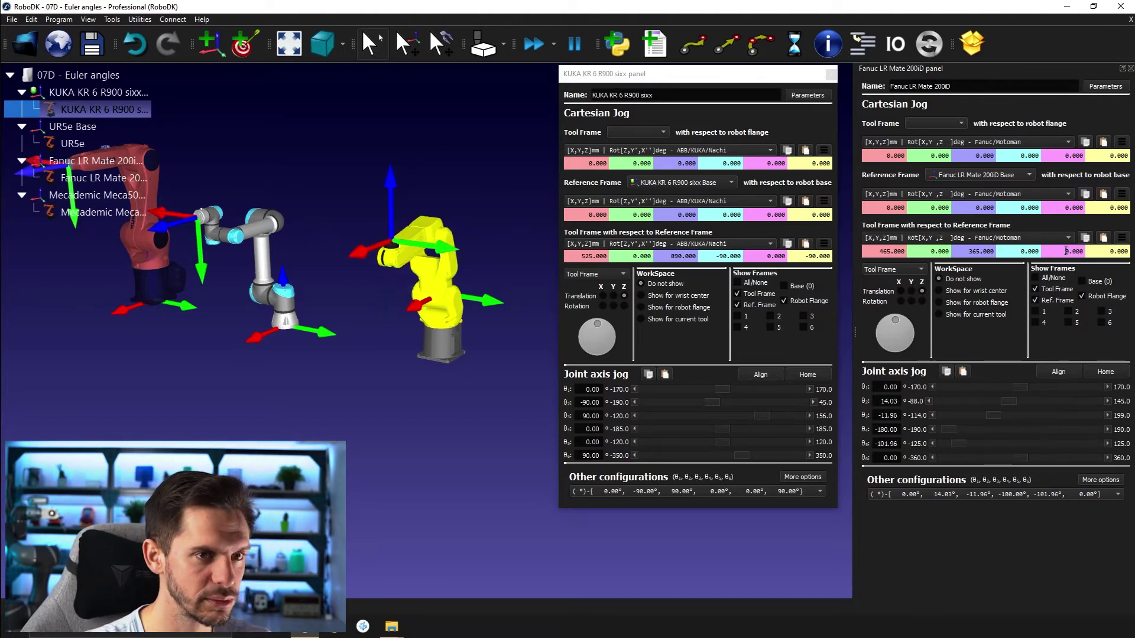
# Drag the Fanuc TCP in 3D to about X 217.8, Z 310.4, then wheel-adjust its rotations.
pyautogui.press('alt')
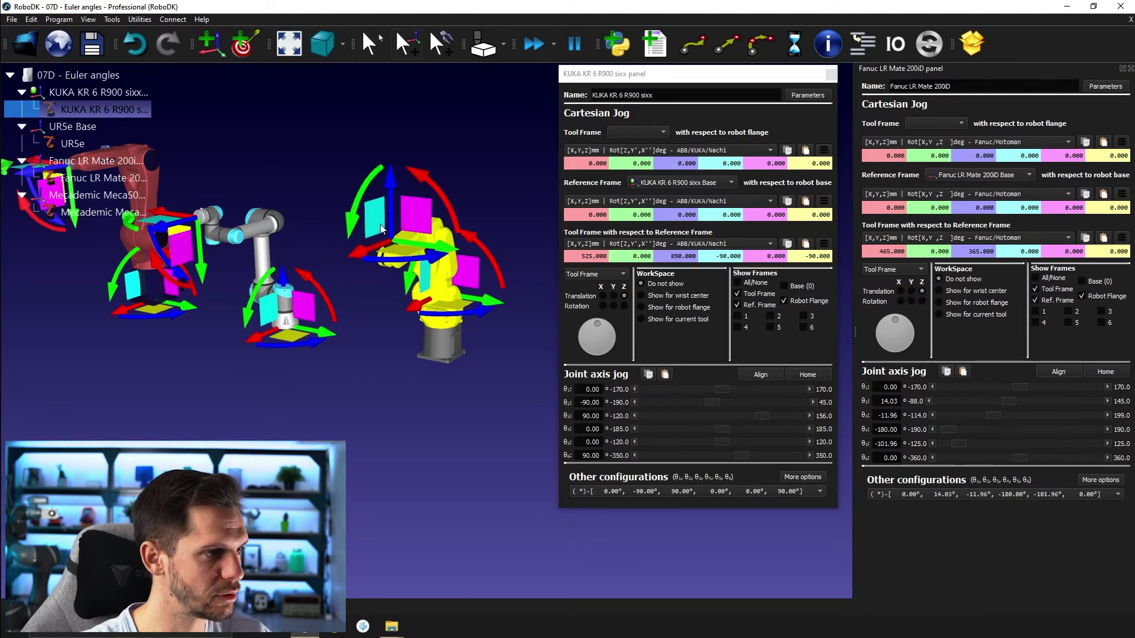
pyautogui.keyDown('alt'); pyautogui.moveTo(381, 225); pyautogui.dragTo(410, 233); pyautogui.keyUp('alt')
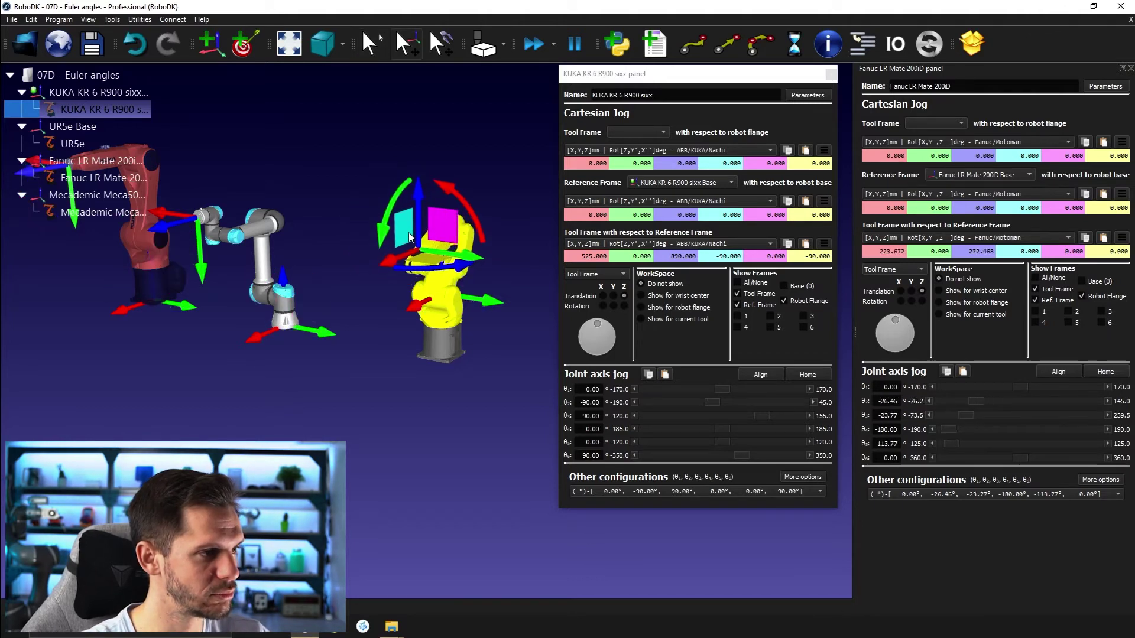
pyautogui.keyDown('alt'); pyautogui.moveTo(409, 233); pyautogui.dragTo(409, 224); pyautogui.keyUp('alt')
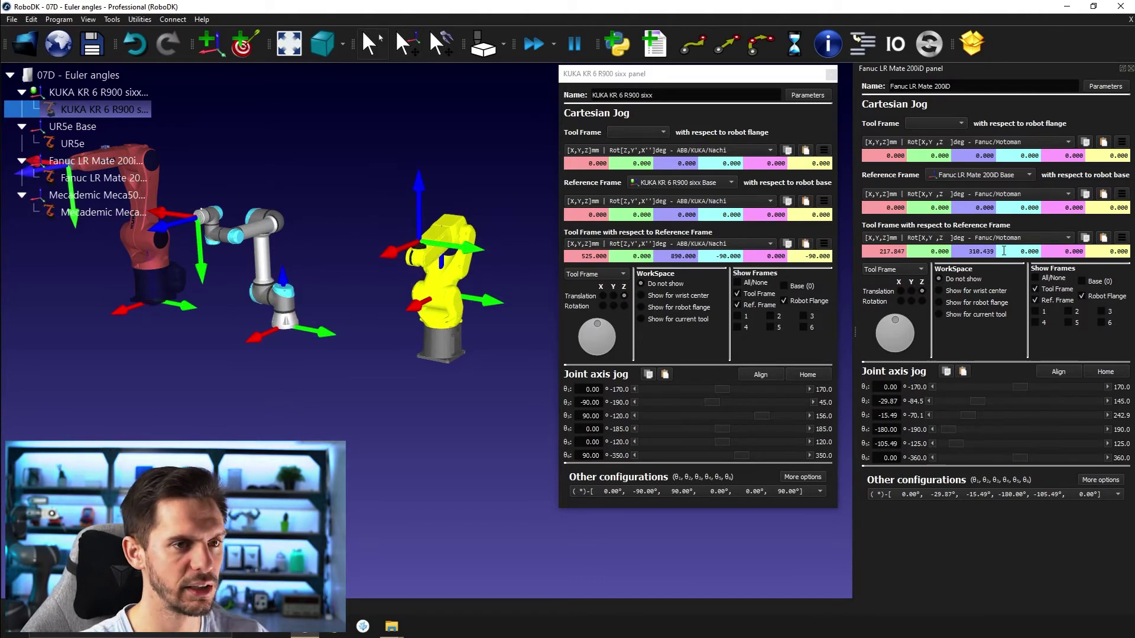
pyautogui.scroll(3, 1004, 251)
pyautogui.scroll(4, 1004, 250)
pyautogui.scroll(4, 1004, 250)
pyautogui.scroll(4, 1004, 250)
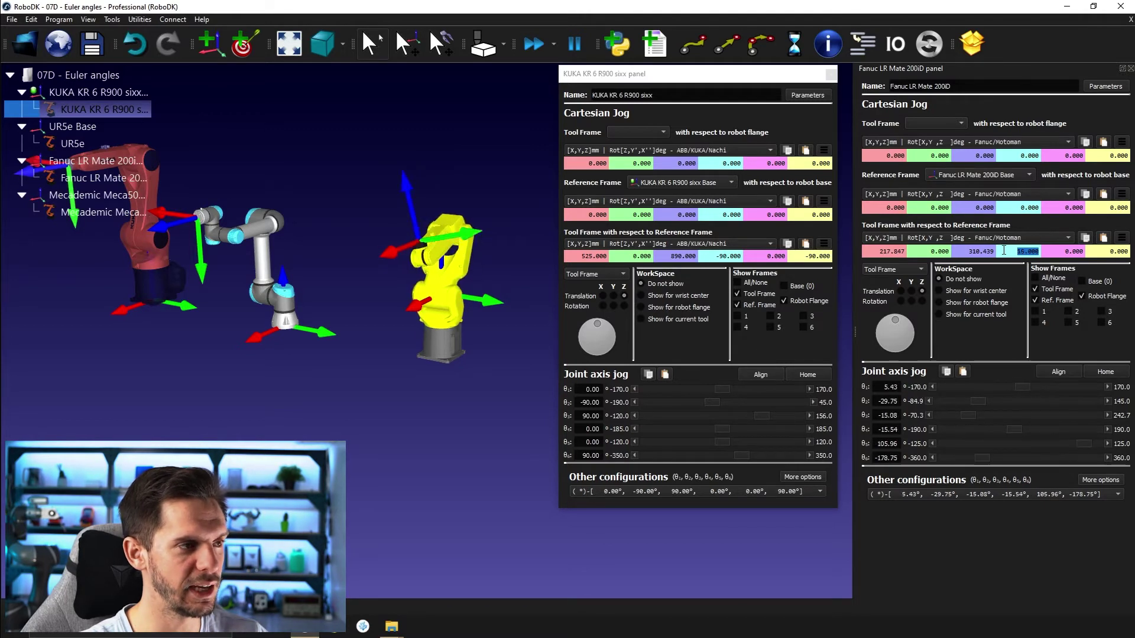
pyautogui.scroll(10, 1004, 250)
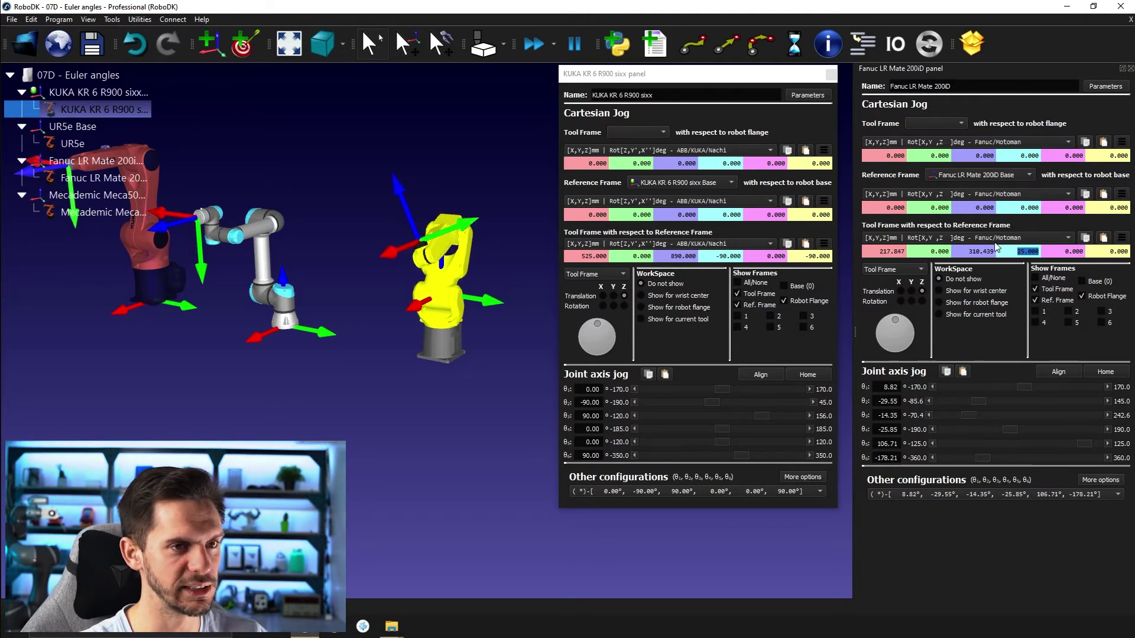
pyautogui.scroll(-12, 999, 248)
pyautogui.scroll(-13, 1023, 253)
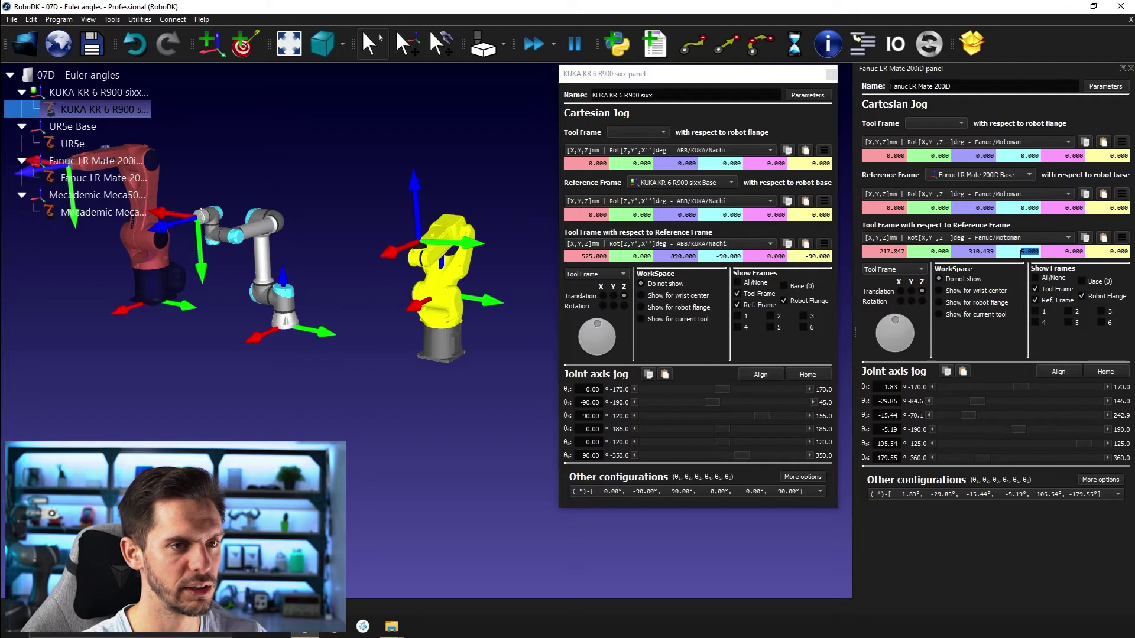
pyautogui.scroll(-5, 1021, 251)
pyautogui.scroll(5, 1056, 251)
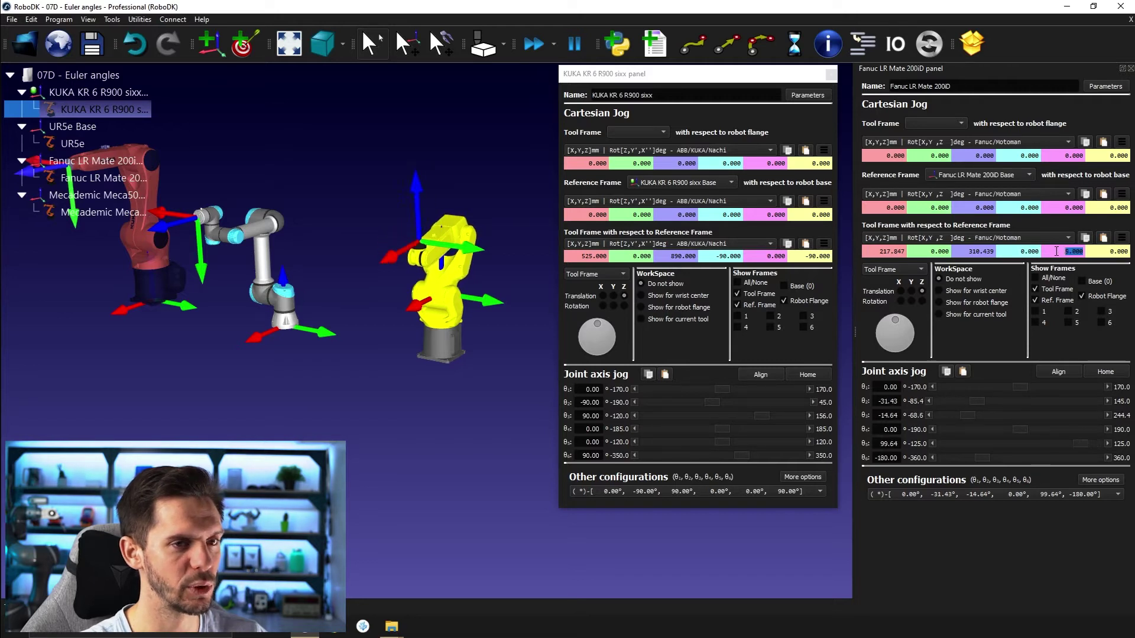
pyautogui.scroll(3, 1055, 251)
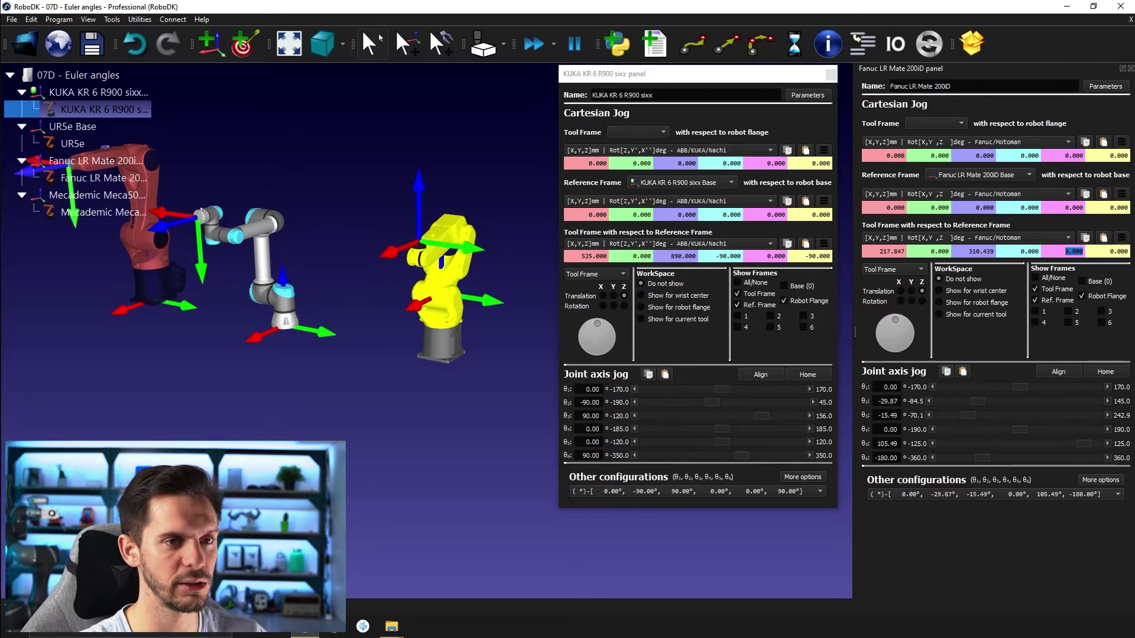
pyautogui.click(1094, 255)
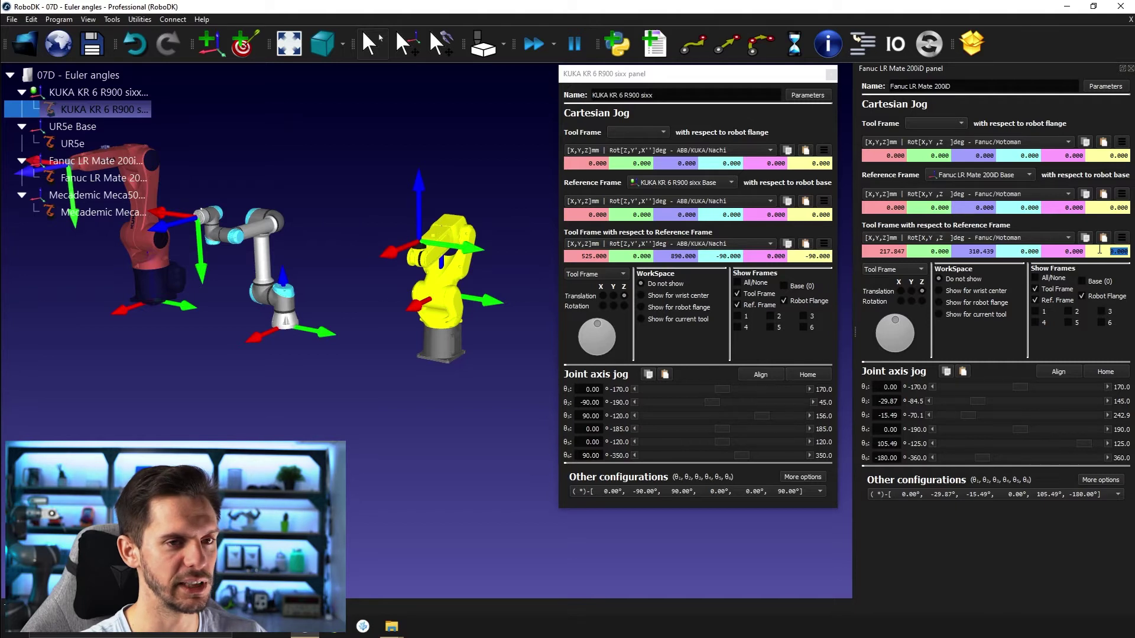
# Zoom and orbit the 3D view to see the robots from new angles.
pyautogui.scroll(-5, 1019, 253)
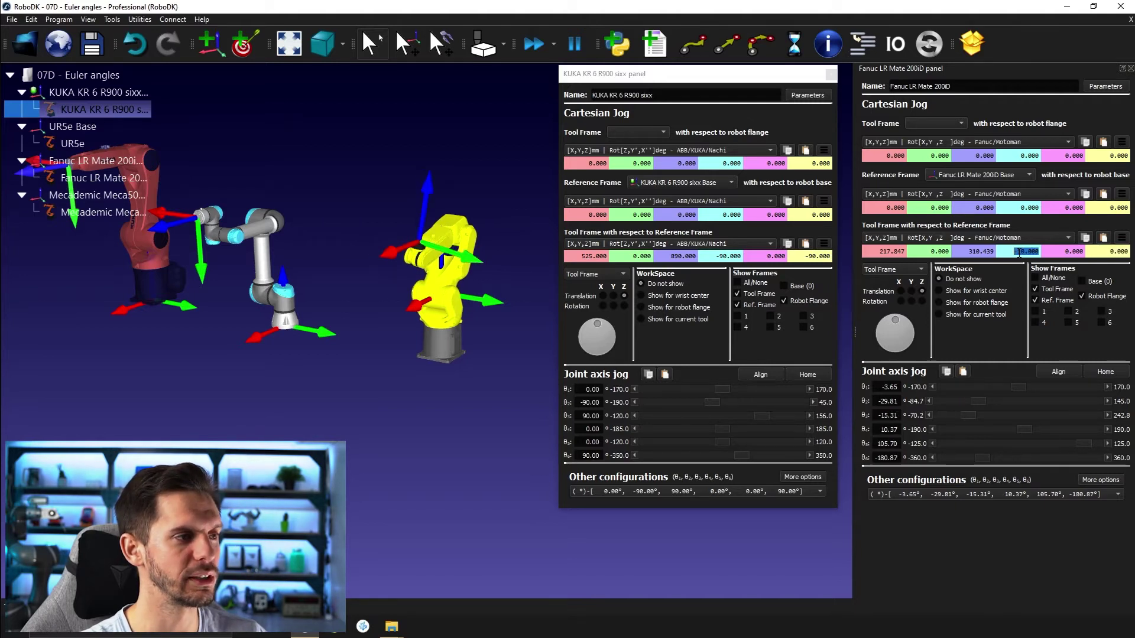
pyautogui.scroll(-5, 1019, 252)
pyautogui.scroll(-2, 1051, 250)
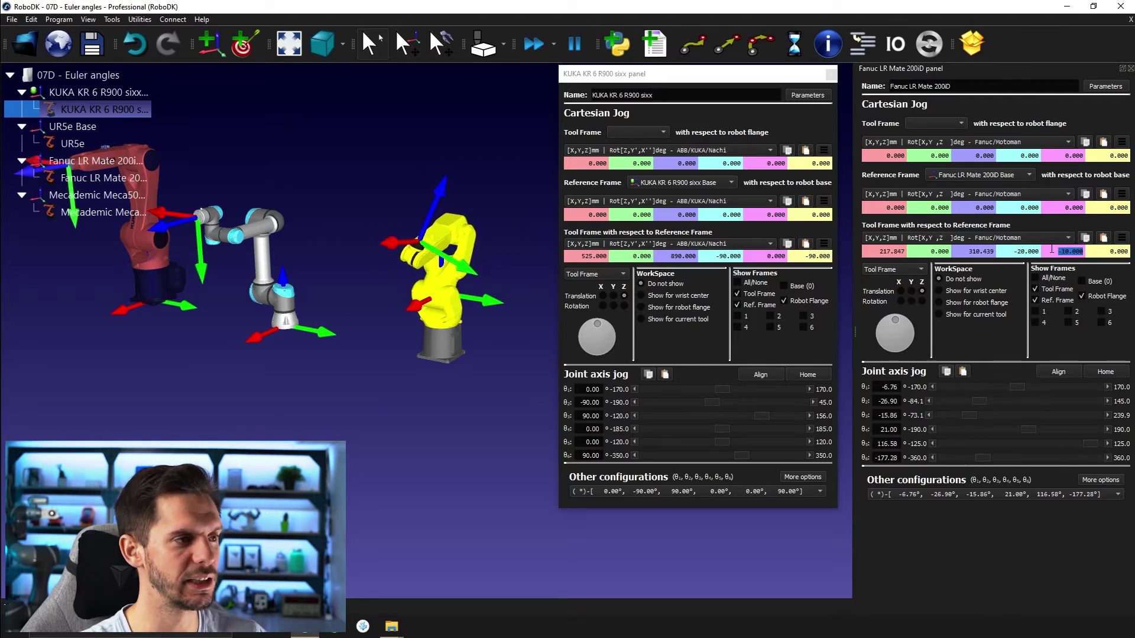
pyautogui.scroll(-1, 1052, 249)
pyautogui.scroll(-1, 1053, 249)
pyautogui.scroll(-1, 1053, 249)
pyautogui.scroll(-4, 1053, 248)
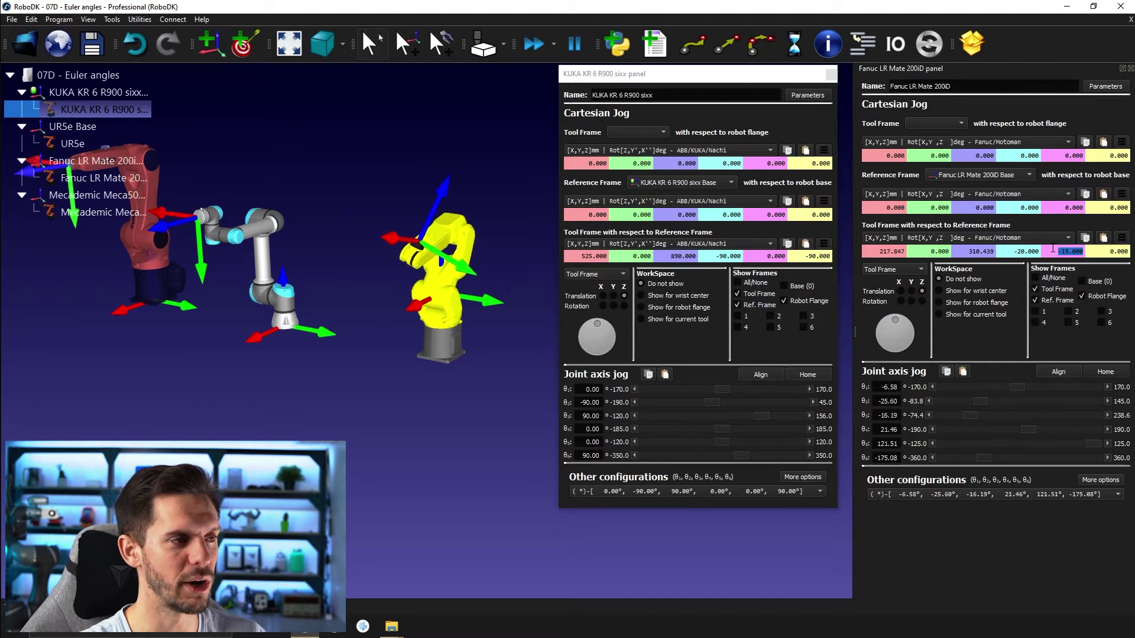
pyautogui.scroll(-4, 1053, 249)
pyautogui.scroll(-7, 1053, 249)
pyautogui.scroll(-10, 1053, 248)
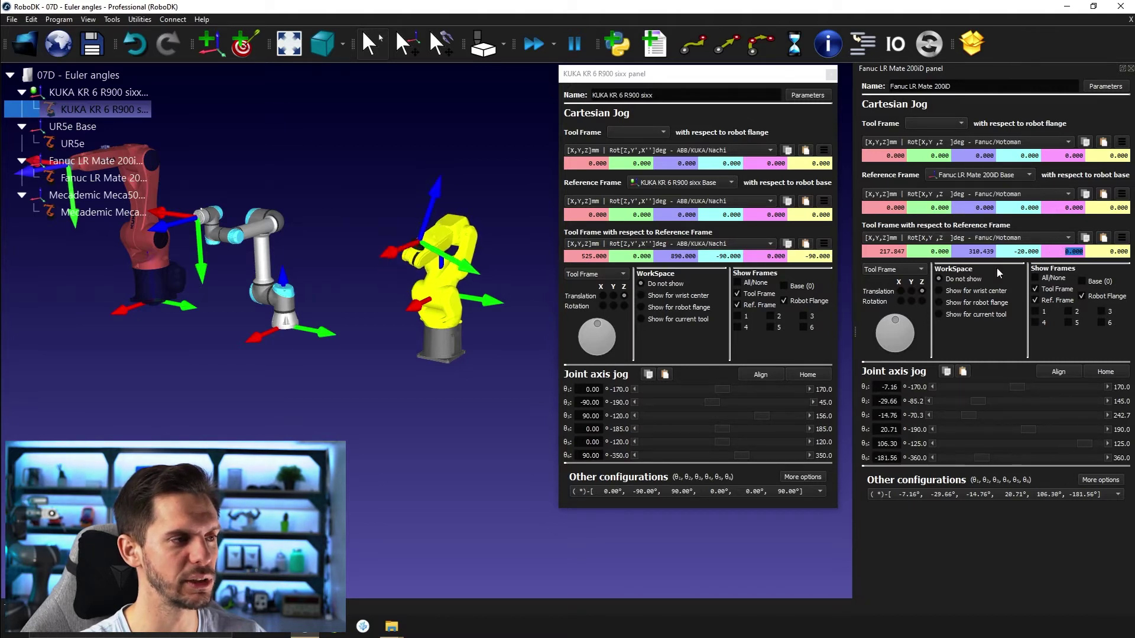
pyautogui.moveTo(474, 270)
pyautogui.mouseDown()
pyautogui.moveTo(367, 272)
pyautogui.moveTo(322, 354)
pyautogui.mouseUp()
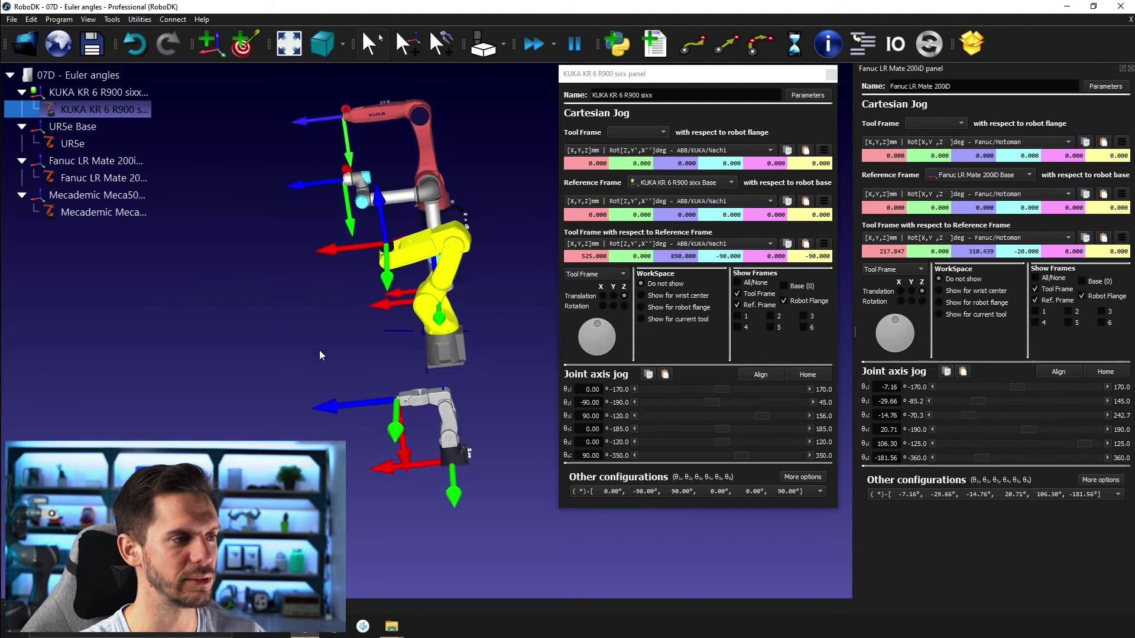
pyautogui.scroll(2, 1061, 253)
pyautogui.scroll(1, 1061, 253)
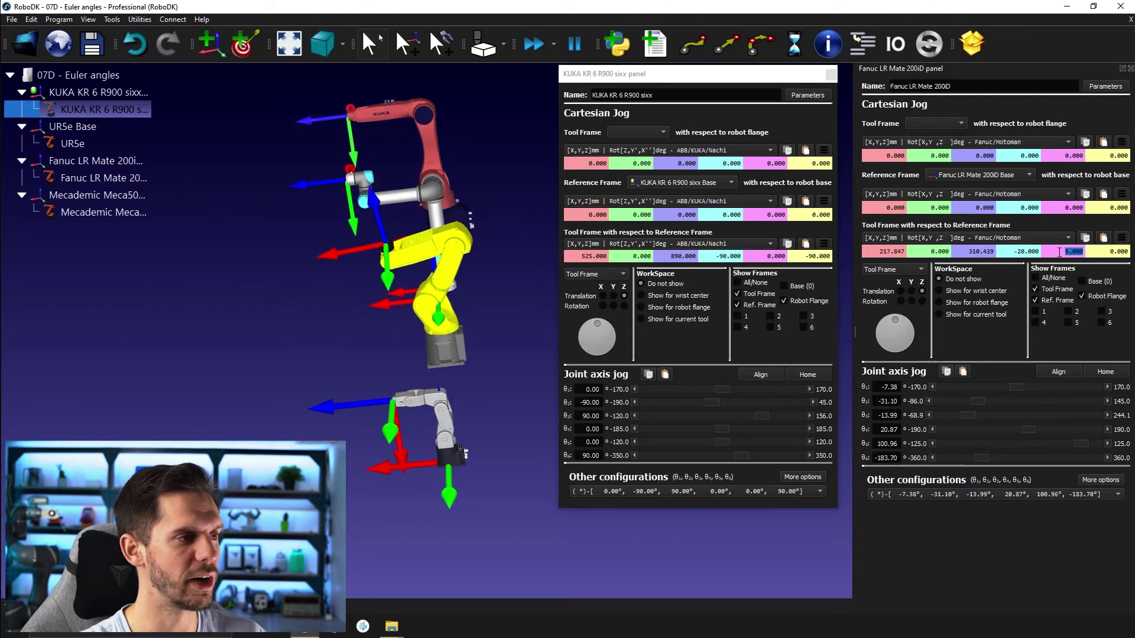
pyautogui.scroll(1, 1061, 253)
pyautogui.scroll(1, 1060, 251)
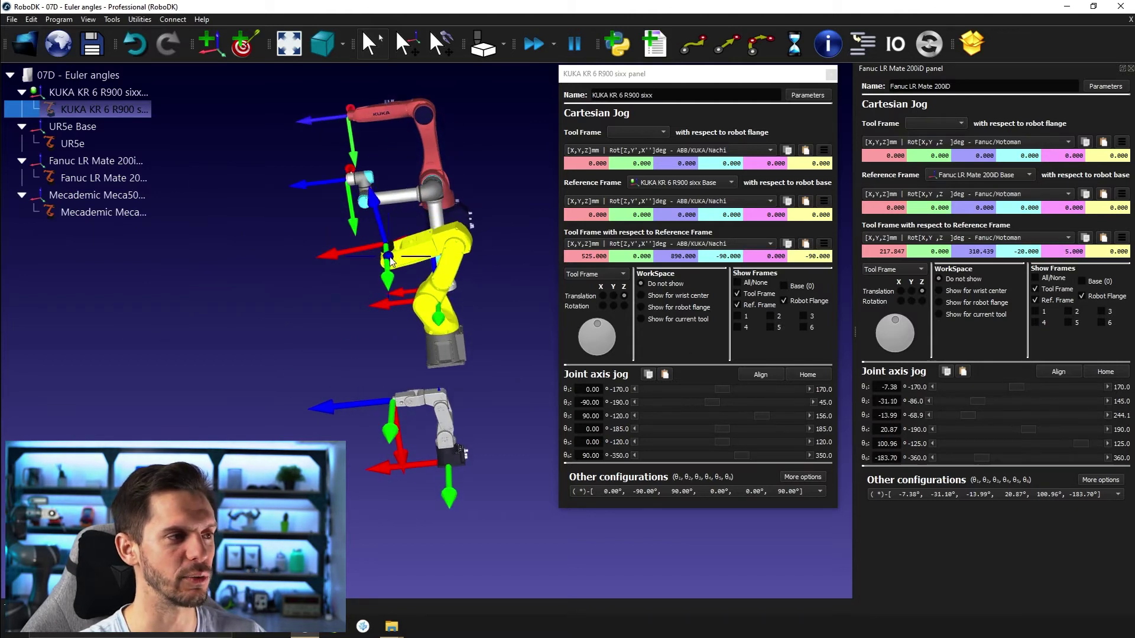
pyautogui.moveTo(371, 229)
pyautogui.mouseDown()
pyautogui.moveTo(481, 223)
pyautogui.moveTo(480, 233)
pyautogui.mouseUp()
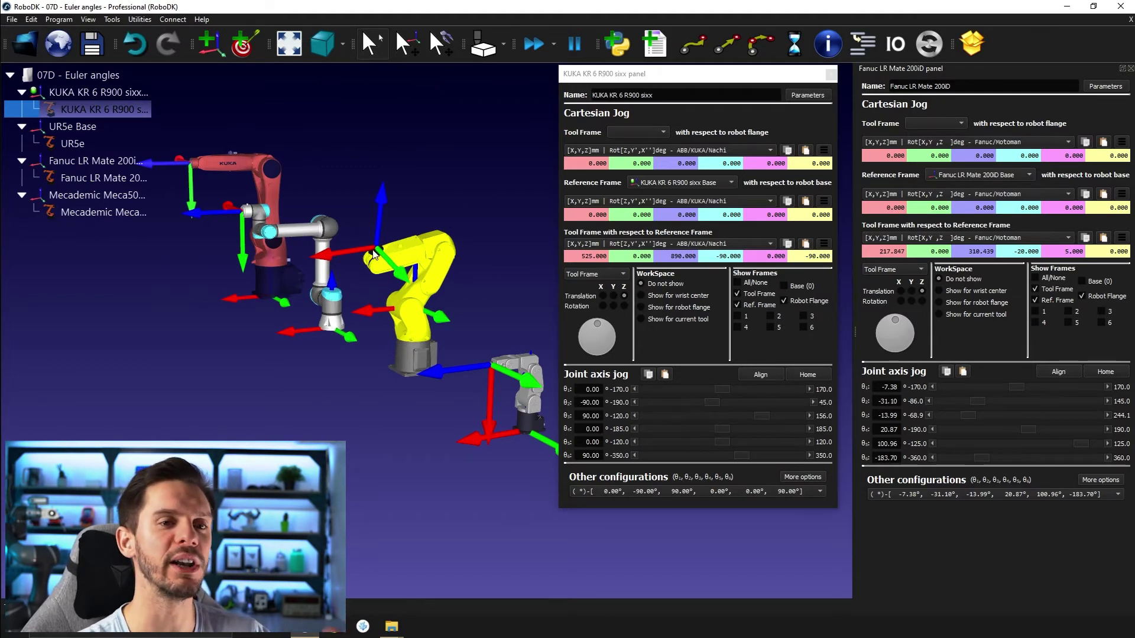
# Set the Fanuc tool's middle rotation to 10, then 15 degrees, reading -20, 15, -20.
pyautogui.doubleClick(1061, 253)
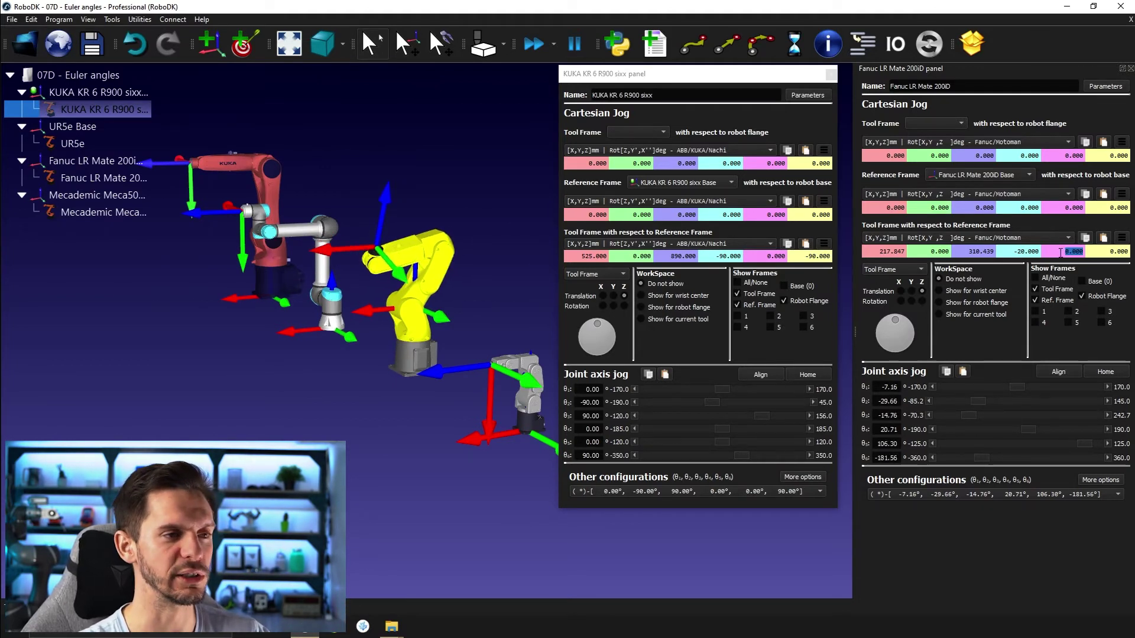
pyautogui.write('10')
pyautogui.press('Return')
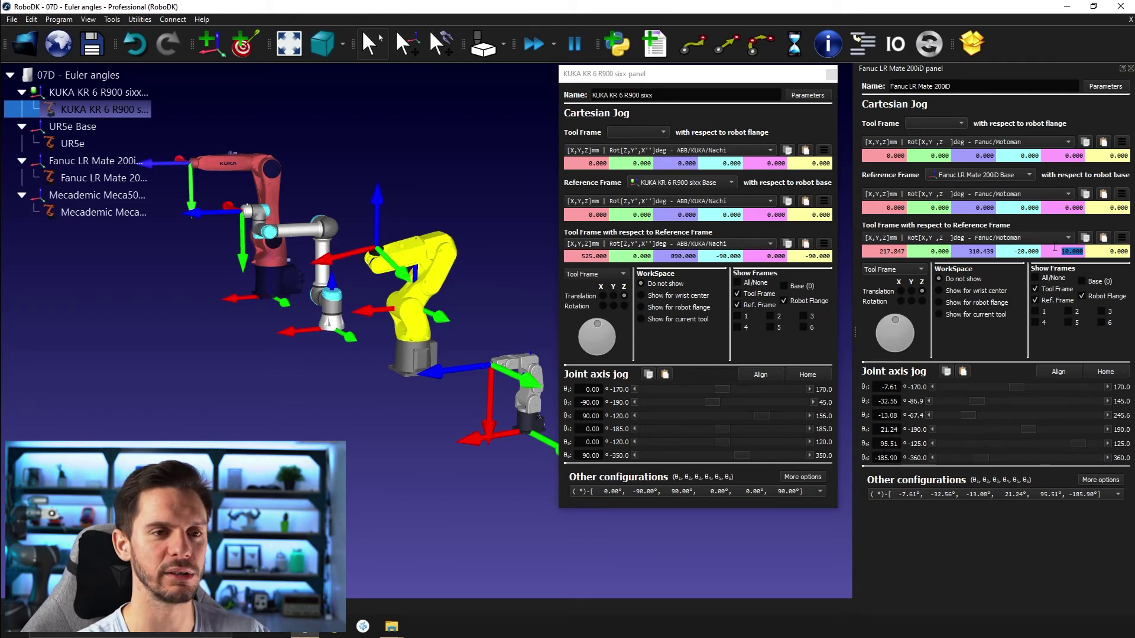
pyautogui.write('15')
pyautogui.press('Return')
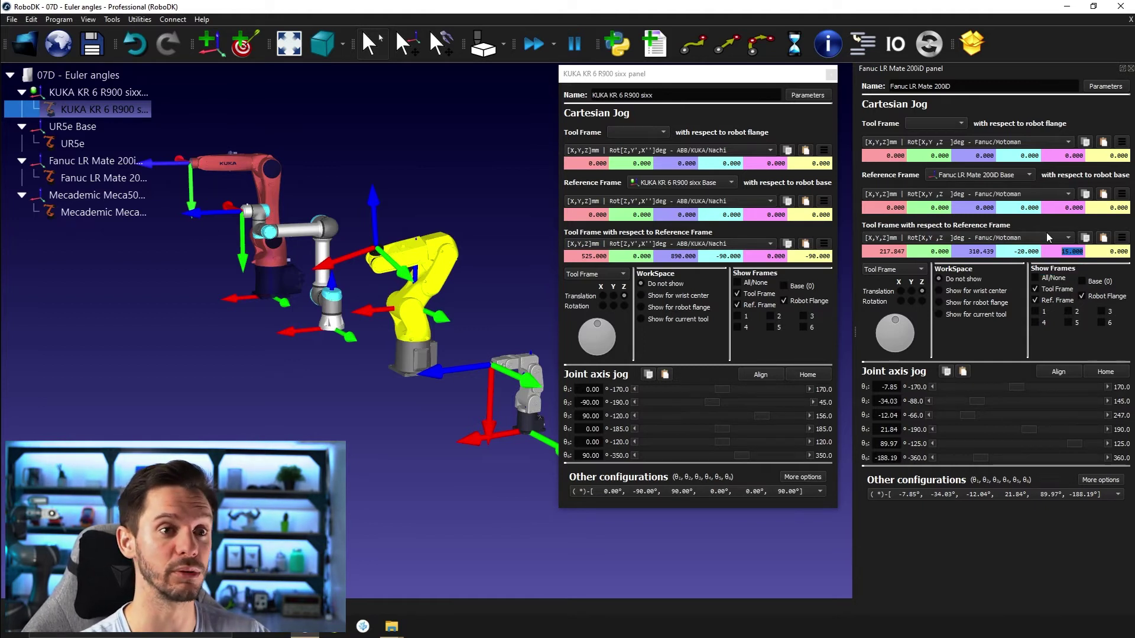
pyautogui.click(1103, 252)
# Set the Fanuc tool's last rotation to -15, then wheel it to -5 degrees.
pyautogui.write('-15')
pyautogui.press('Return')
pyautogui.scroll(2, 1103, 252)
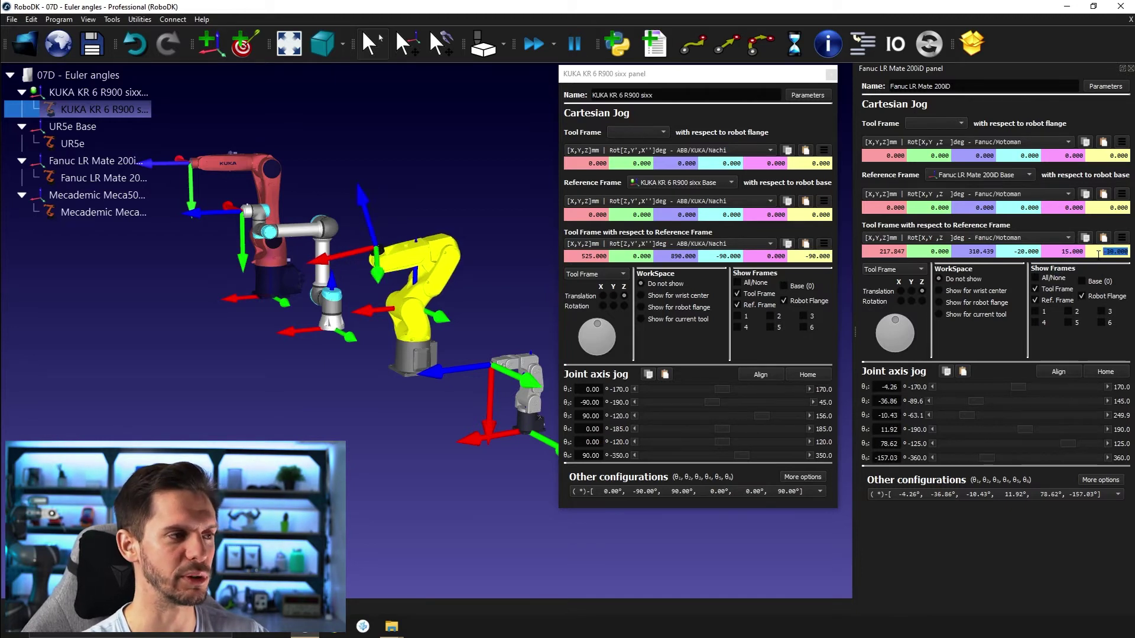
pyautogui.scroll(1, 1102, 253)
pyautogui.scroll(1, 1101, 253)
pyautogui.scroll(1, 1099, 255)
pyautogui.scroll(4, 1098, 254)
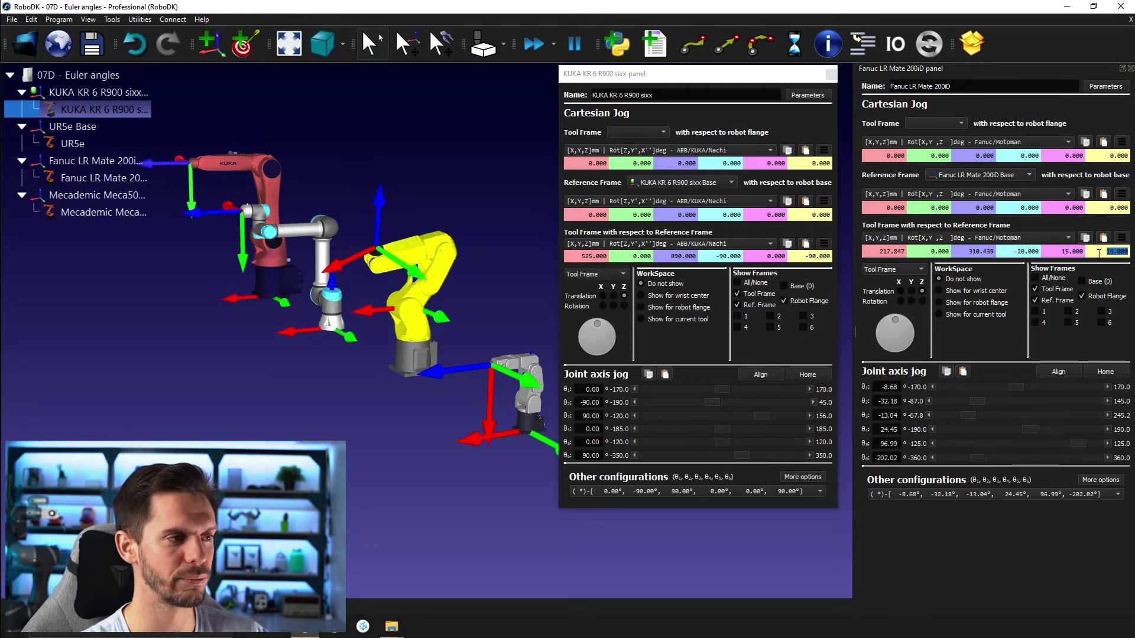
pyautogui.scroll(4, 1099, 254)
pyautogui.scroll(4, 1099, 254)
pyautogui.scroll(3, 1100, 253)
pyautogui.scroll(-10, 1100, 253)
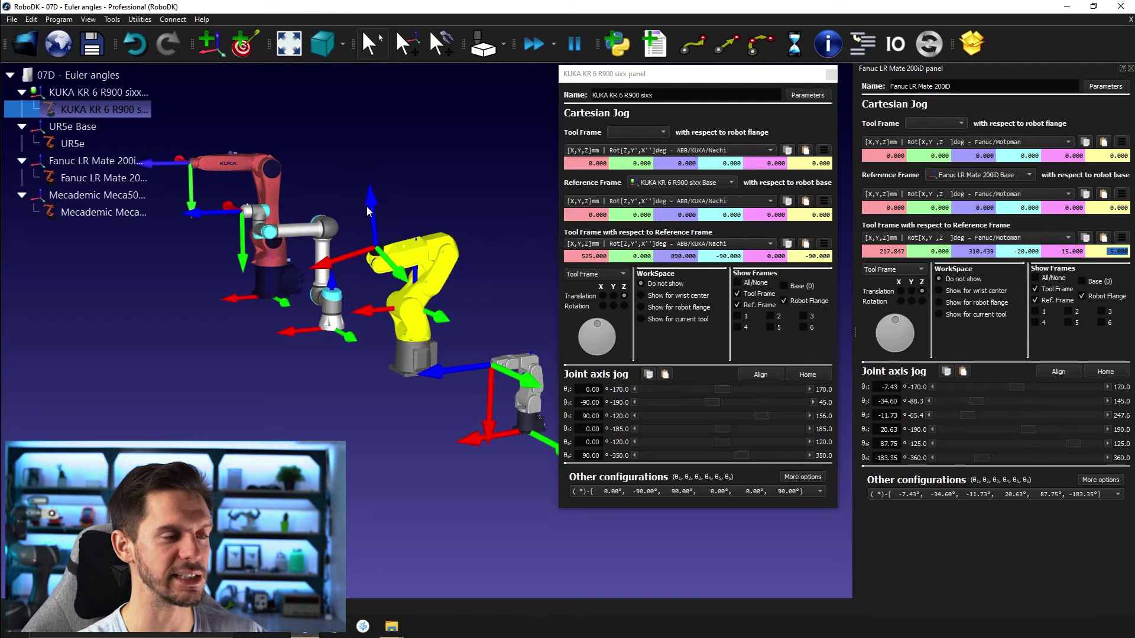
# Wheel the Fanuc tool's first rotation to -5, leaving its orientation at -5, 15, -5.
pyautogui.click(1011, 251)
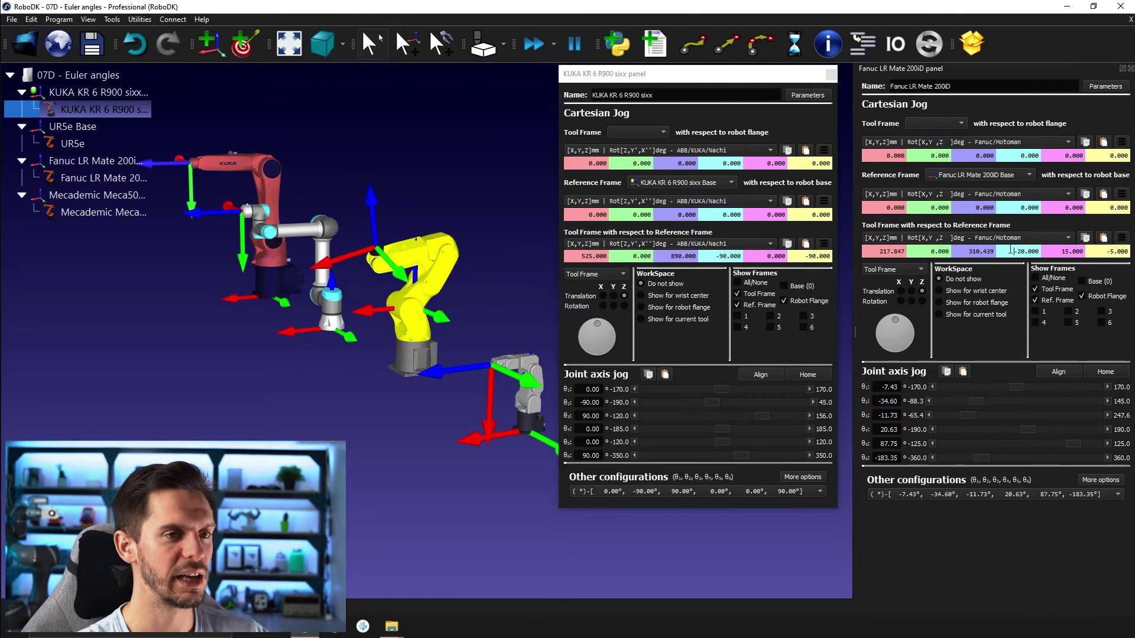
pyautogui.scroll(2, 1014, 250)
pyautogui.scroll(2, 1019, 250)
pyautogui.scroll(2, 1025, 248)
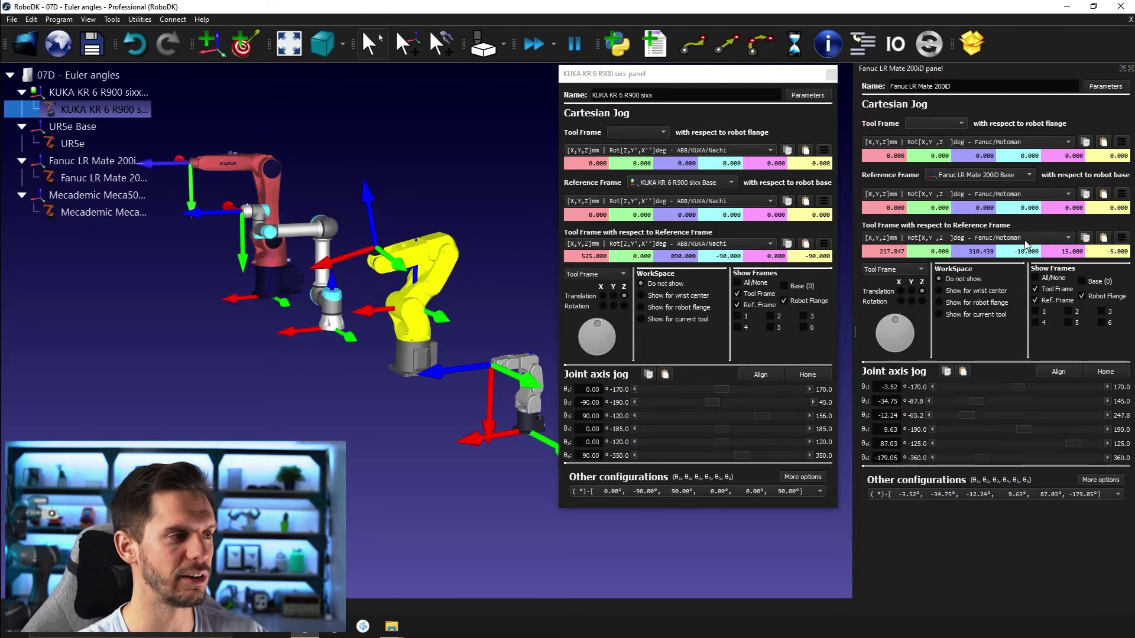
pyautogui.scroll(-2, 1021, 250)
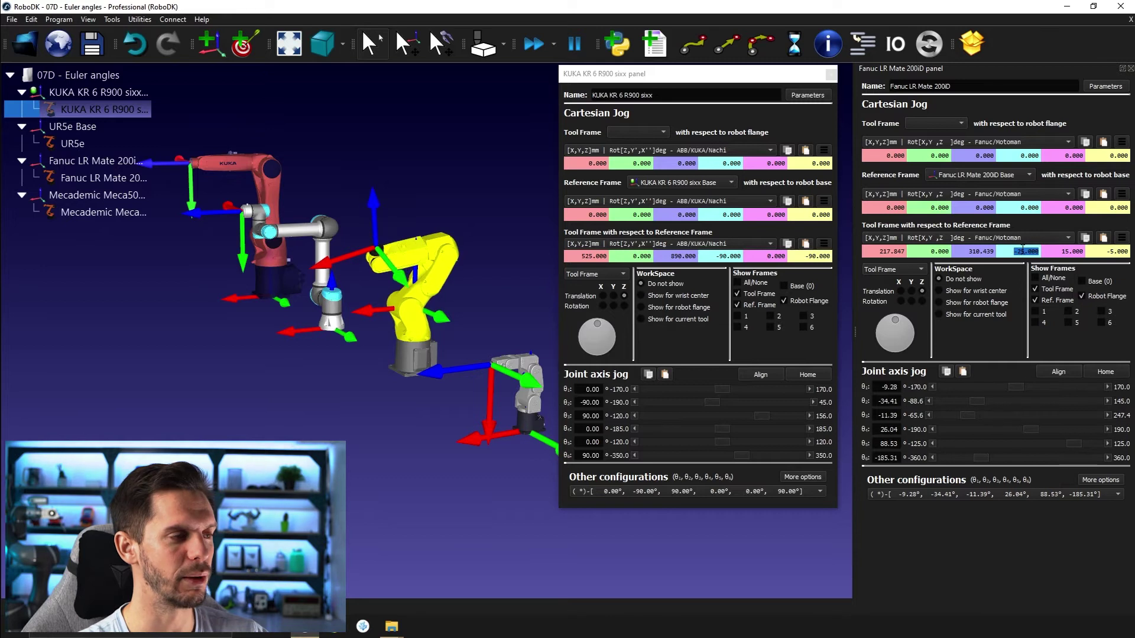
pyautogui.scroll(3, 1023, 248)
pyautogui.scroll(3, 1024, 249)
pyautogui.scroll(3, 1025, 249)
pyautogui.scroll(2, 1026, 250)
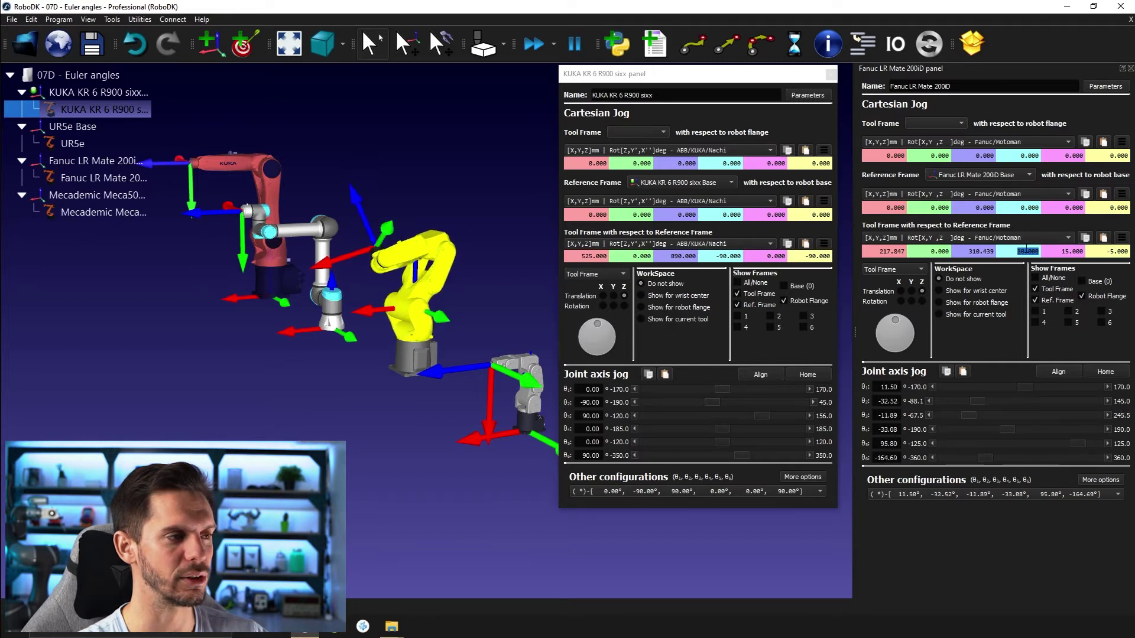
pyautogui.scroll(-4, 1026, 251)
pyautogui.scroll(-4, 1026, 251)
pyautogui.scroll(-4, 1025, 251)
pyautogui.scroll(-3, 1026, 250)
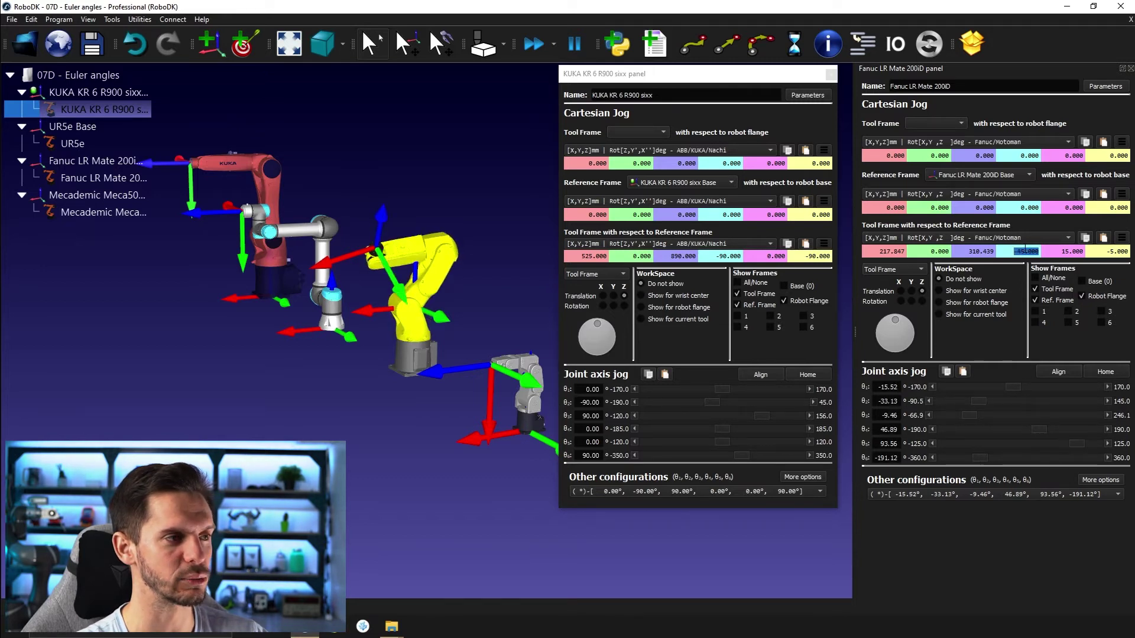
pyautogui.scroll(4, 1026, 250)
pyautogui.scroll(4, 1026, 251)
pyautogui.write('-5.000')
# Switch to a front view, orbit the robots, and close the Fanuc LR Mate panel.
pyautogui.press('2')
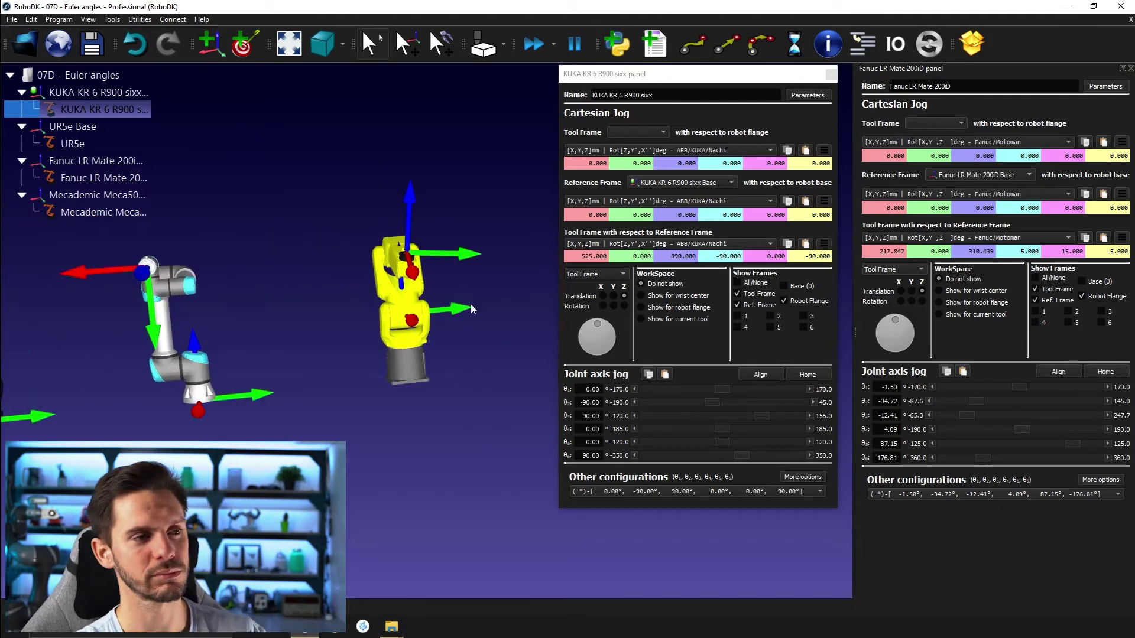
pyautogui.moveTo(470, 304)
pyautogui.mouseDown()
pyautogui.moveTo(406, 317)
pyautogui.moveTo(306, 299)
pyautogui.moveTo(251, 430)
pyautogui.mouseUp()
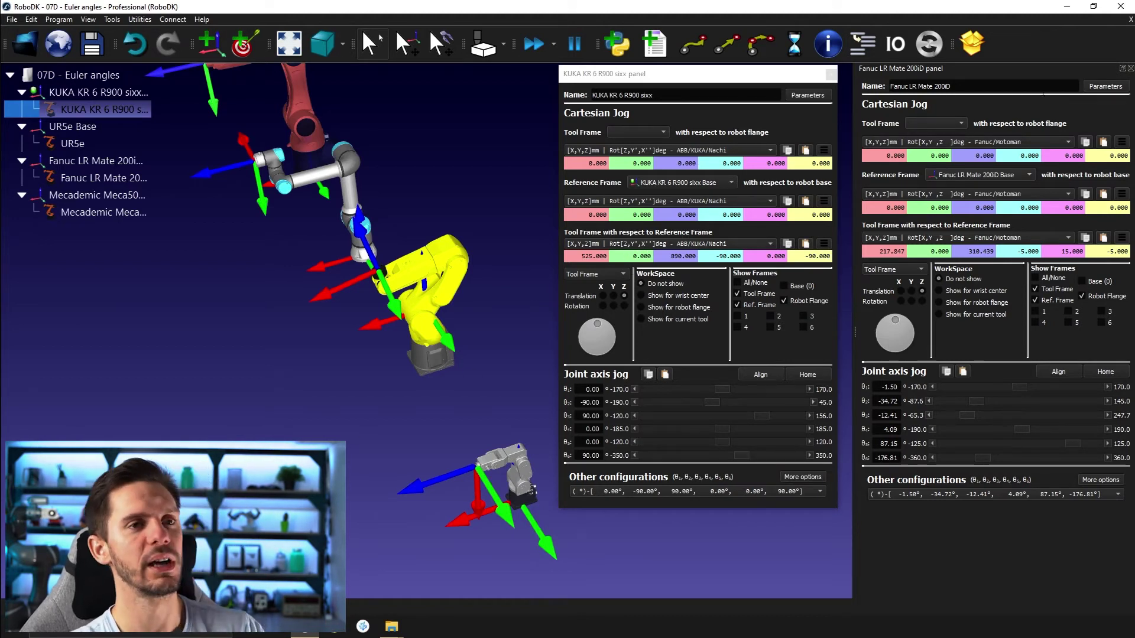
pyautogui.click(1131, 70)
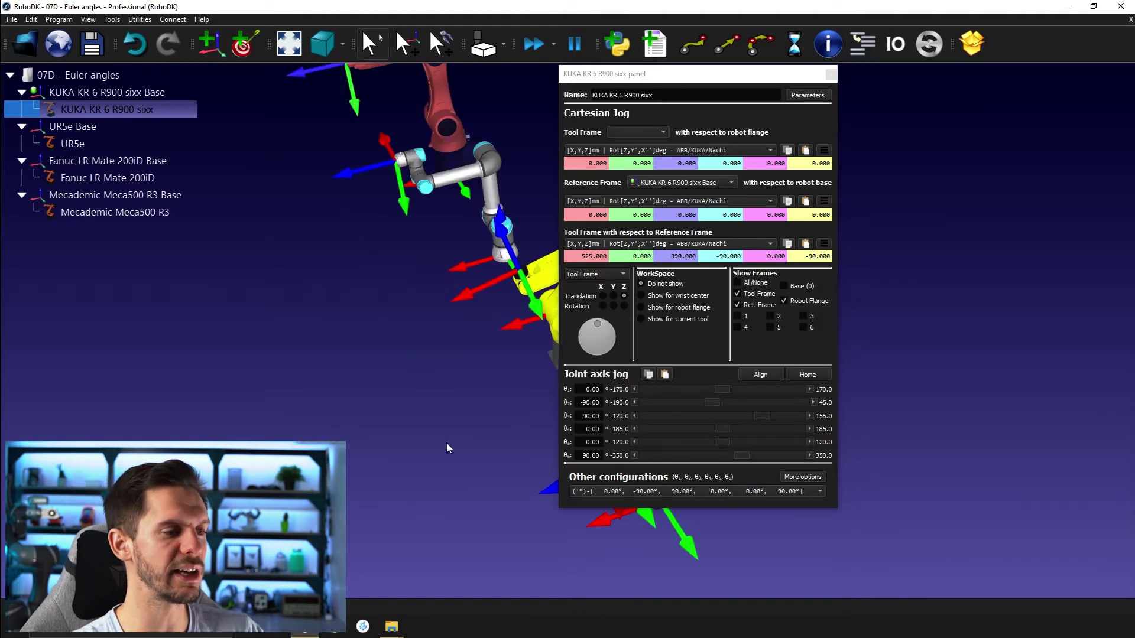
# Open the Meca500 R3 panel with all four robots in view.
pyautogui.moveTo(446, 442)
pyautogui.mouseDown()
pyautogui.moveTo(437, 335)
pyautogui.moveTo(435, 366)
pyautogui.moveTo(502, 382)
pyautogui.mouseUp()
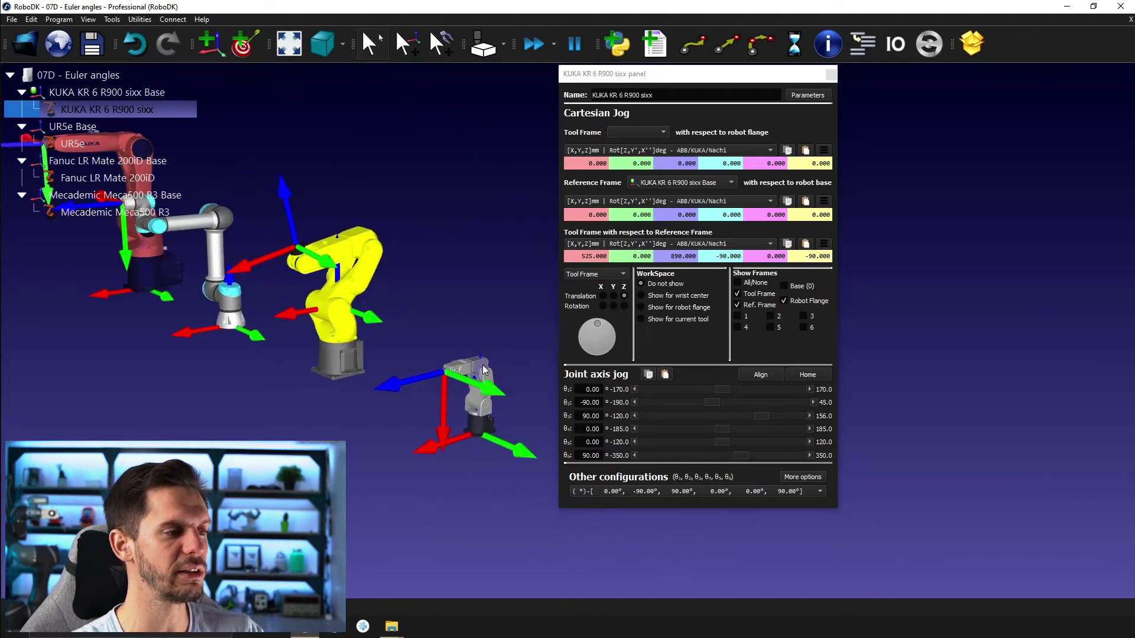
pyautogui.doubleClick(482, 366)
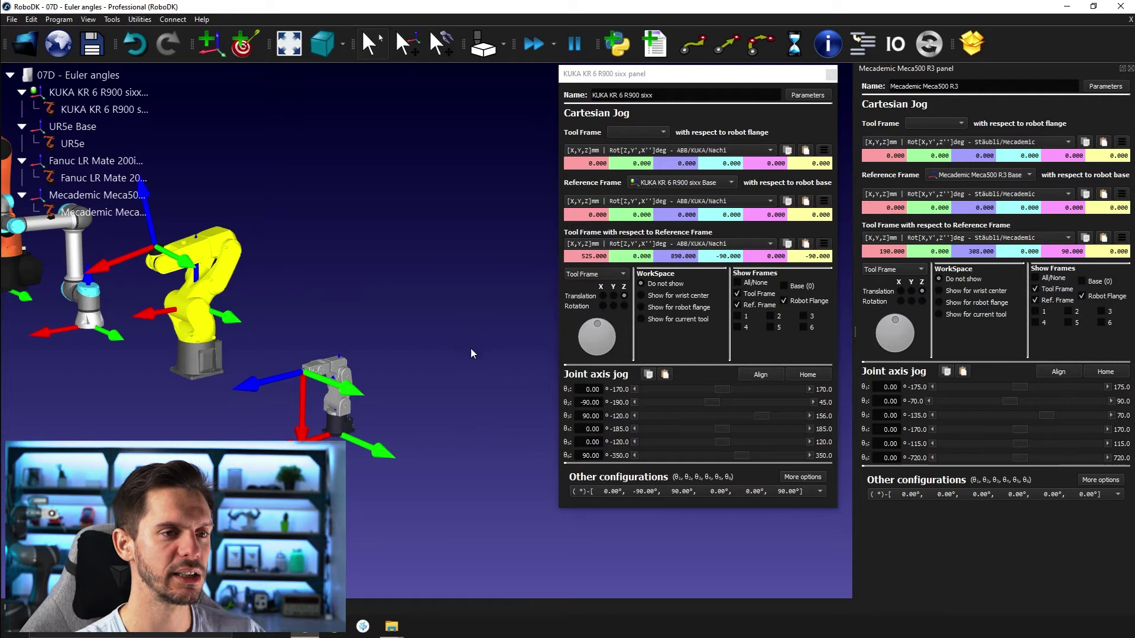
pyautogui.moveTo(397, 356); pyautogui.dragTo(523, 340)
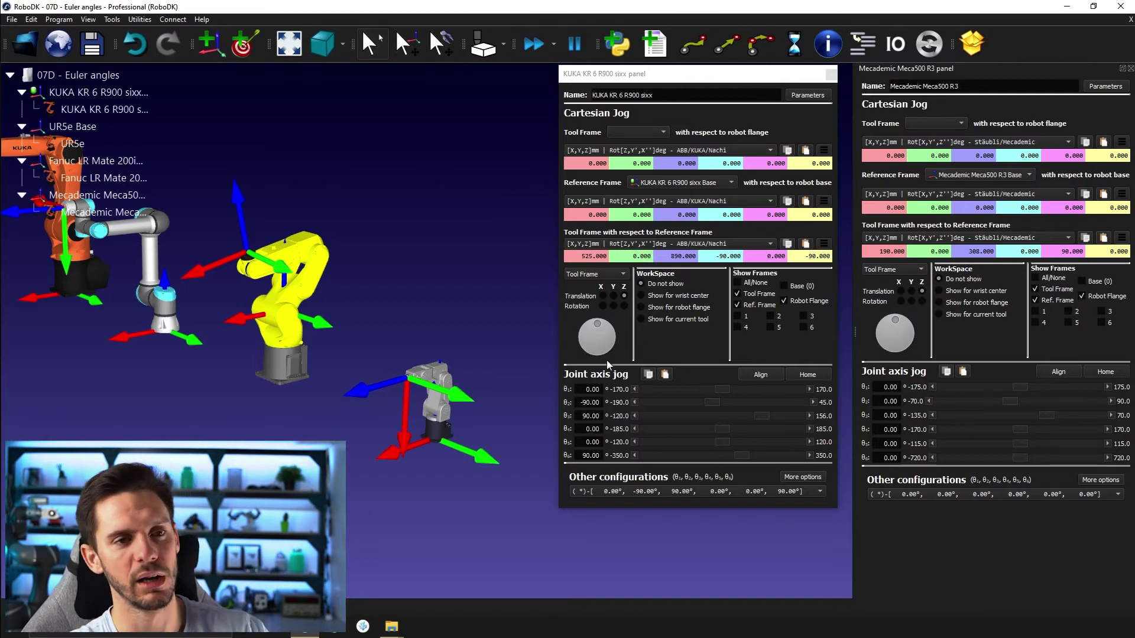
# Edit the Meca500 tool's rotation angle through 0° and 30° to 45°.
pyautogui.doubleClick(1051, 250)
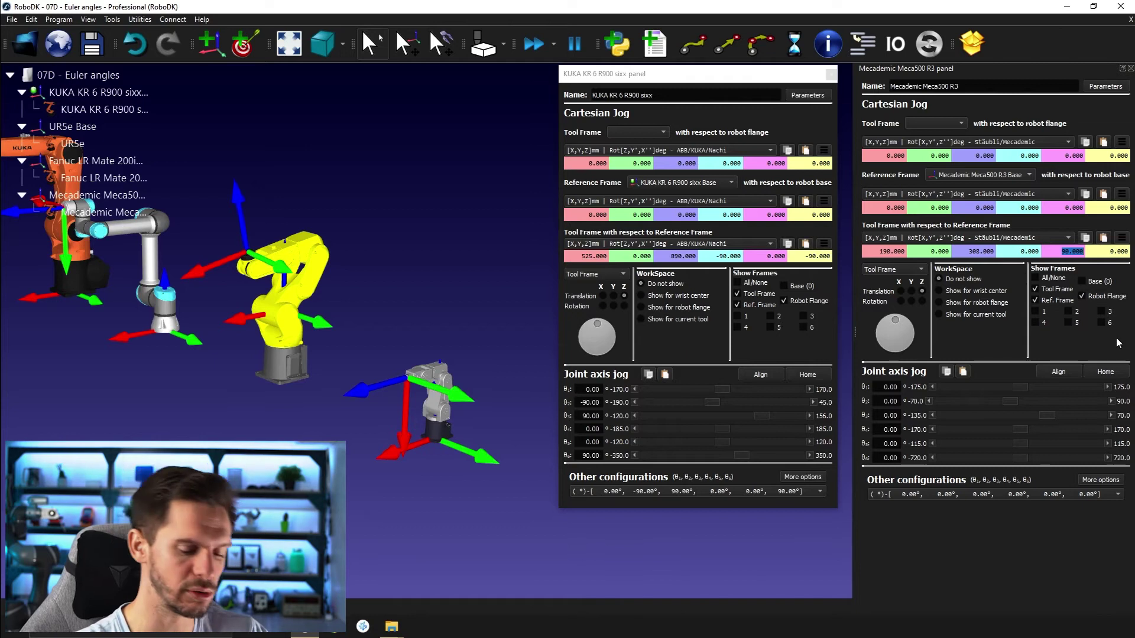
pyautogui.write('0')
pyautogui.press('Return')
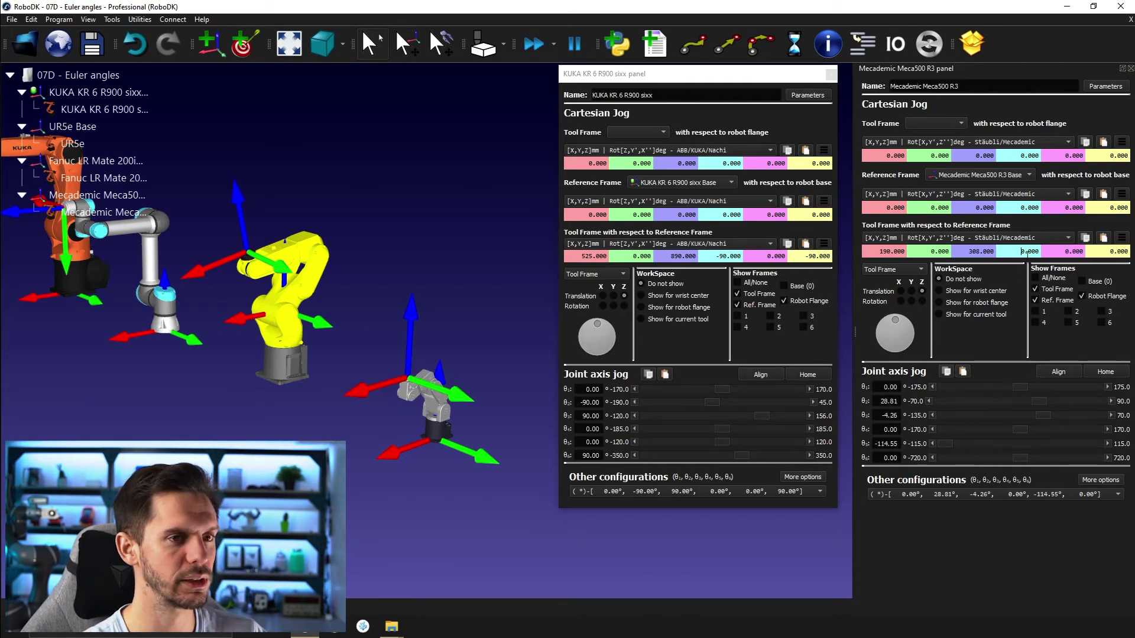
pyautogui.write('3')
pyautogui.press('Return')
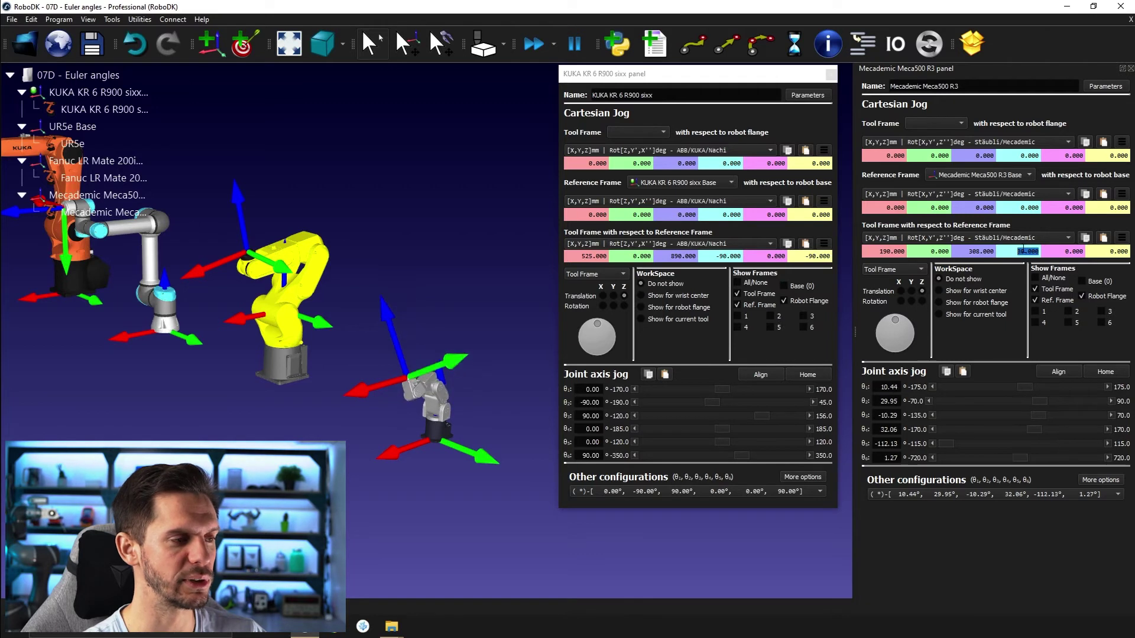
pyautogui.scroll(8, 1025, 249)
pyautogui.scroll(7, 1025, 248)
pyautogui.write('45.000')
pyautogui.press('Return')
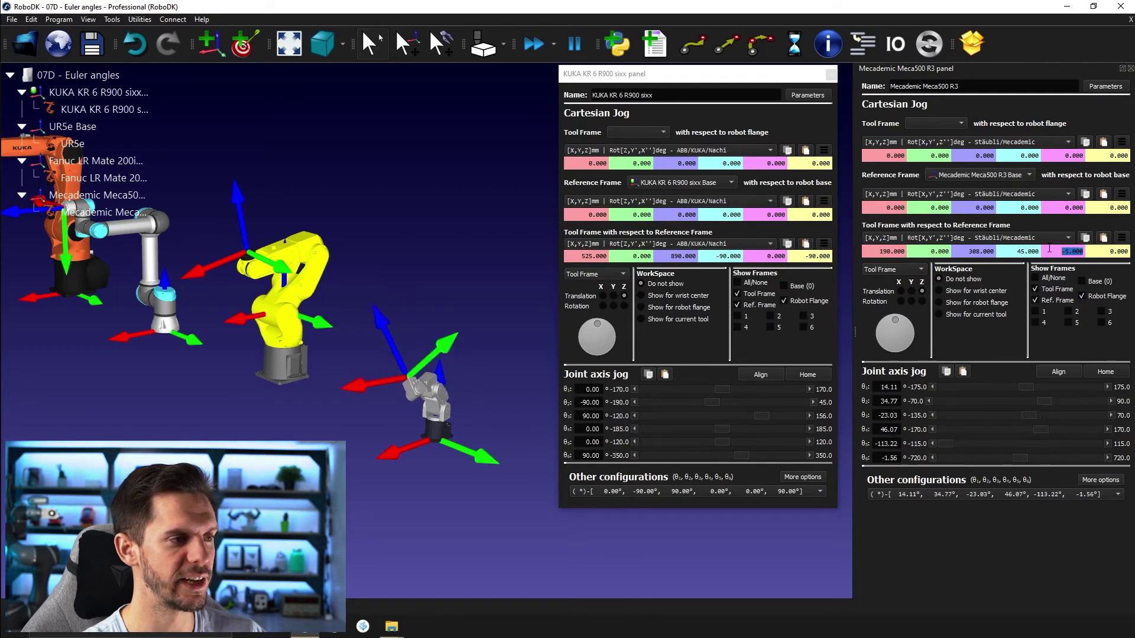
# Fine-tune the Meca500 tool pose to Stäubli/Mecademic angles 45, 40, 20.
pyautogui.scroll(20, 1057, 249)
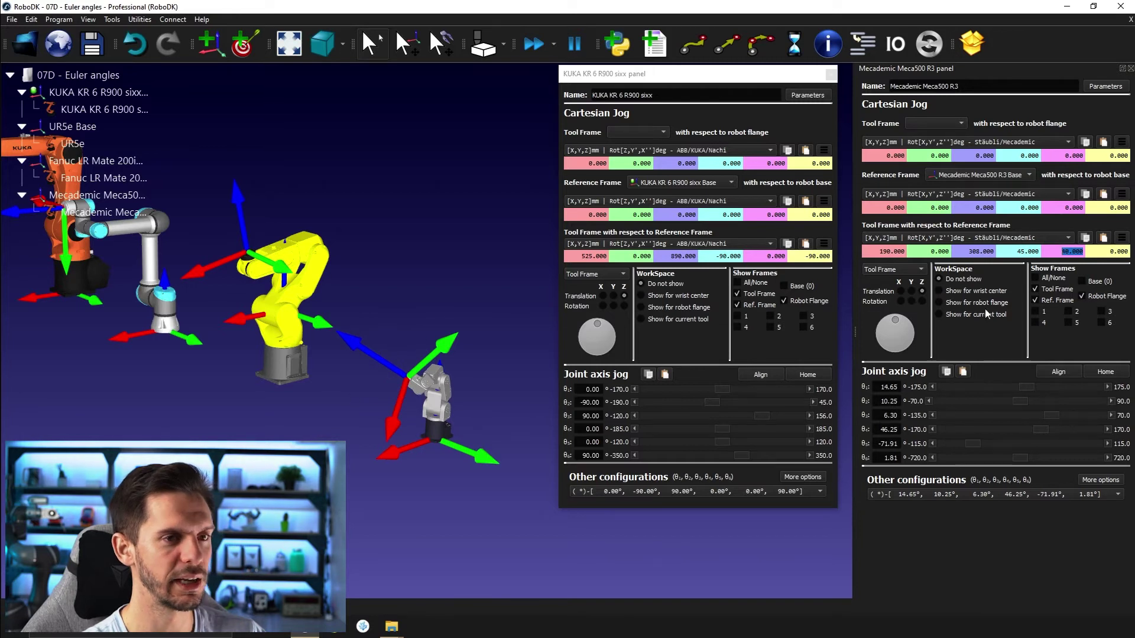
pyautogui.scroll(-5, 1098, 250)
pyautogui.scroll(13, 1103, 249)
pyautogui.write('40.000')
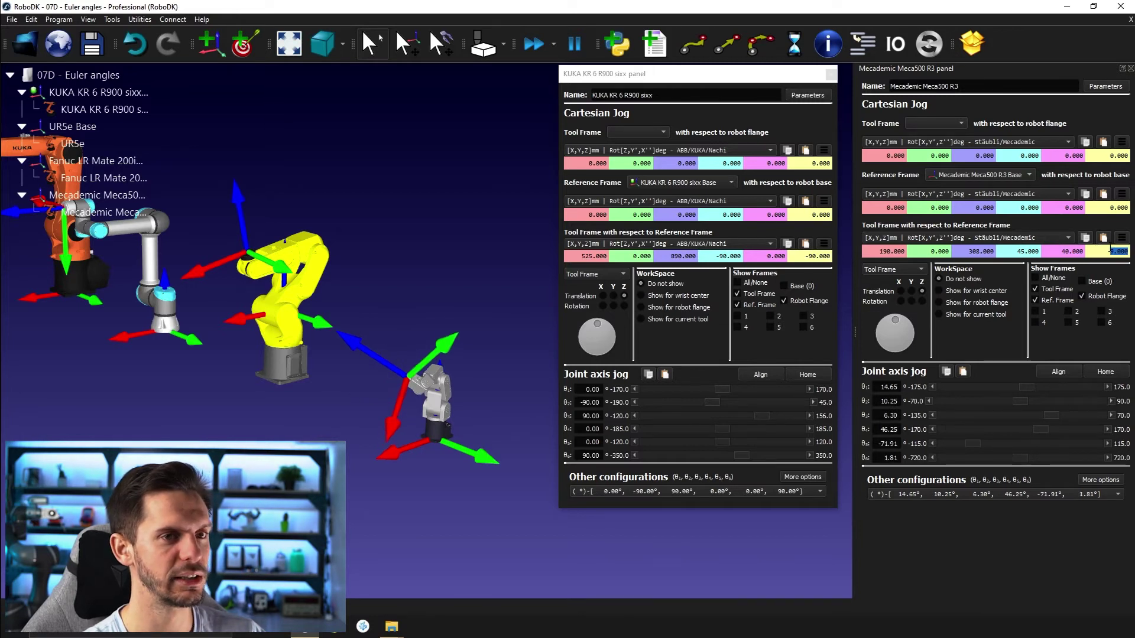
pyautogui.scroll(14, 1109, 249)
pyautogui.scroll(13, 1114, 247)
pyautogui.scroll(-3, 1117, 248)
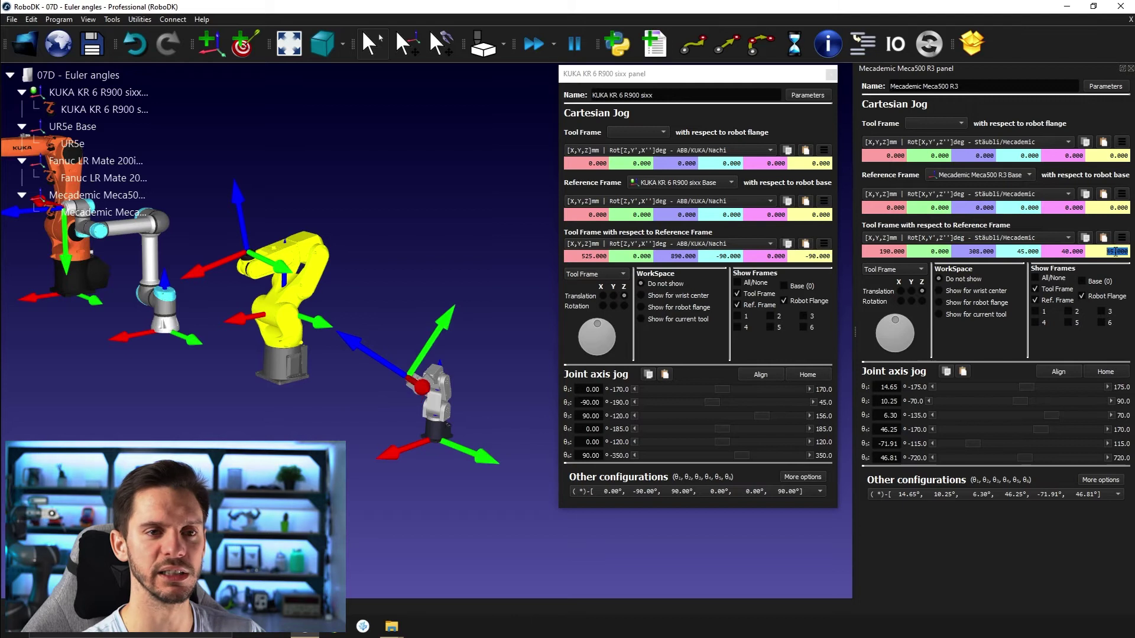
pyautogui.scroll(-5, 1119, 247)
pyautogui.scroll(-4, 1122, 248)
pyautogui.scroll(-3, 1123, 248)
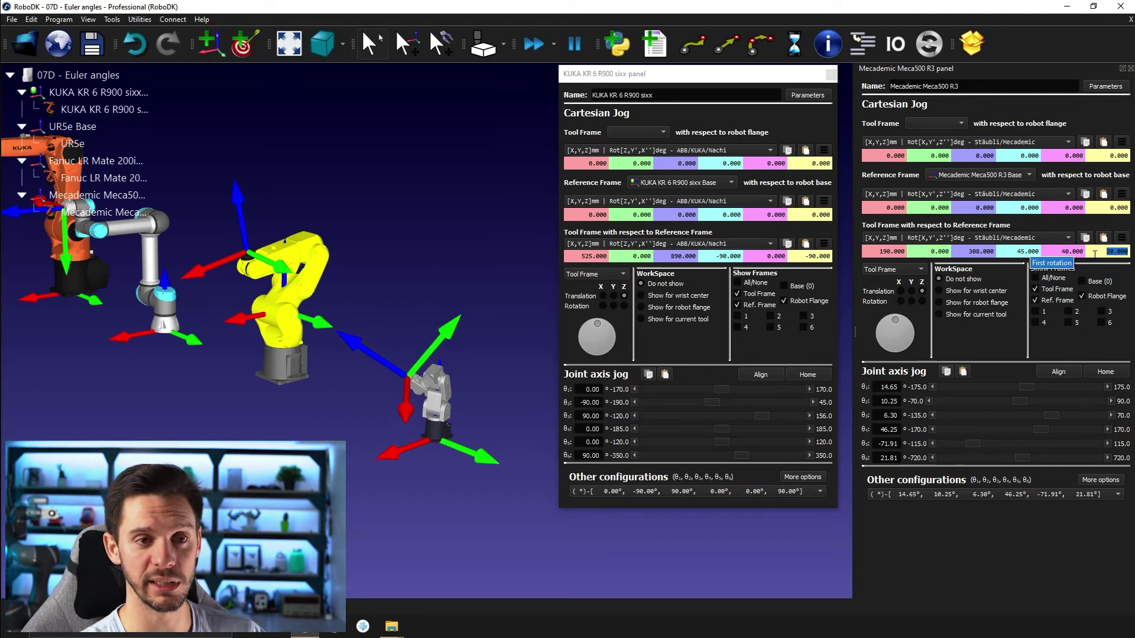
pyautogui.click(1029, 240)
# Show the Meca500 tool pose in ABB/KUKA/Nachi, then Stäubli/Mecademic angles.
pyautogui.click(1027, 287)
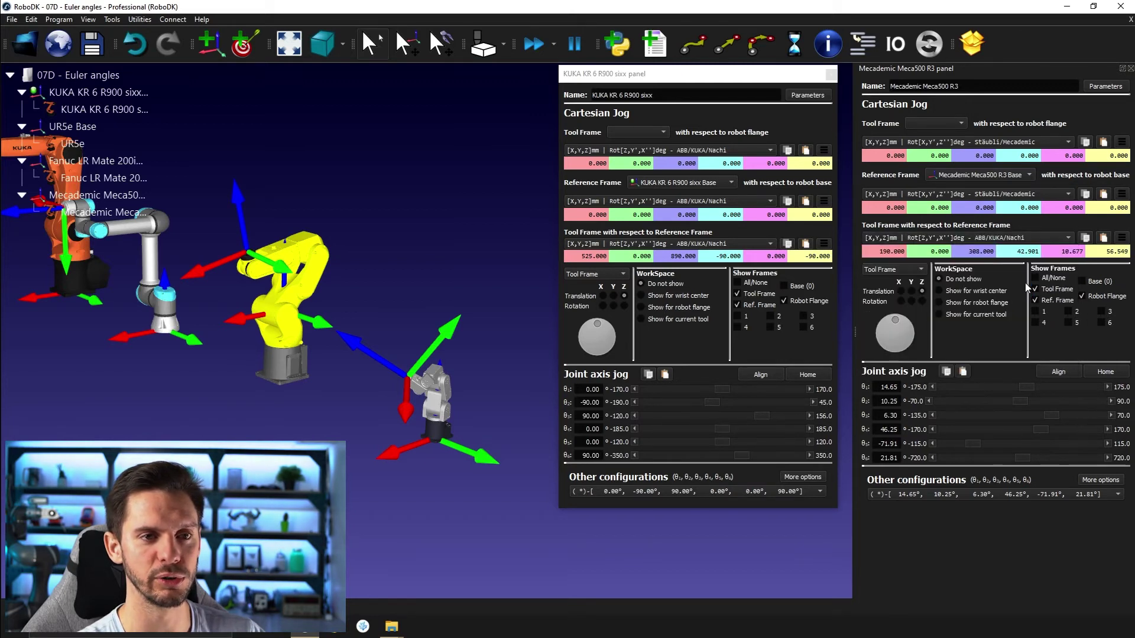
pyautogui.click(1032, 242)
pyautogui.click(1040, 242)
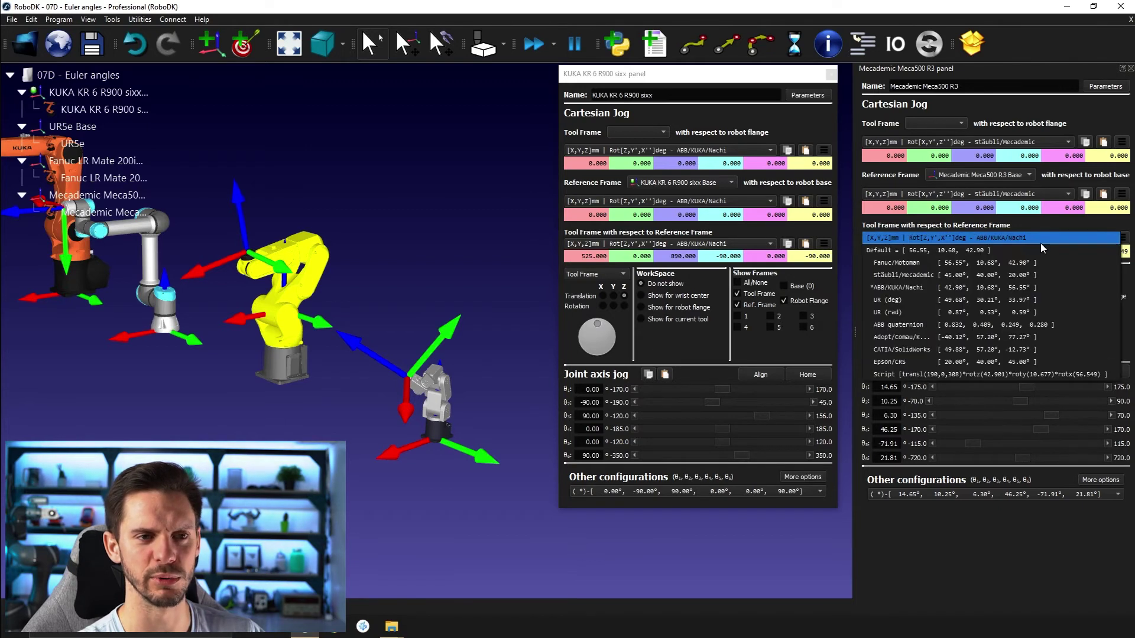
pyautogui.click(1040, 239)
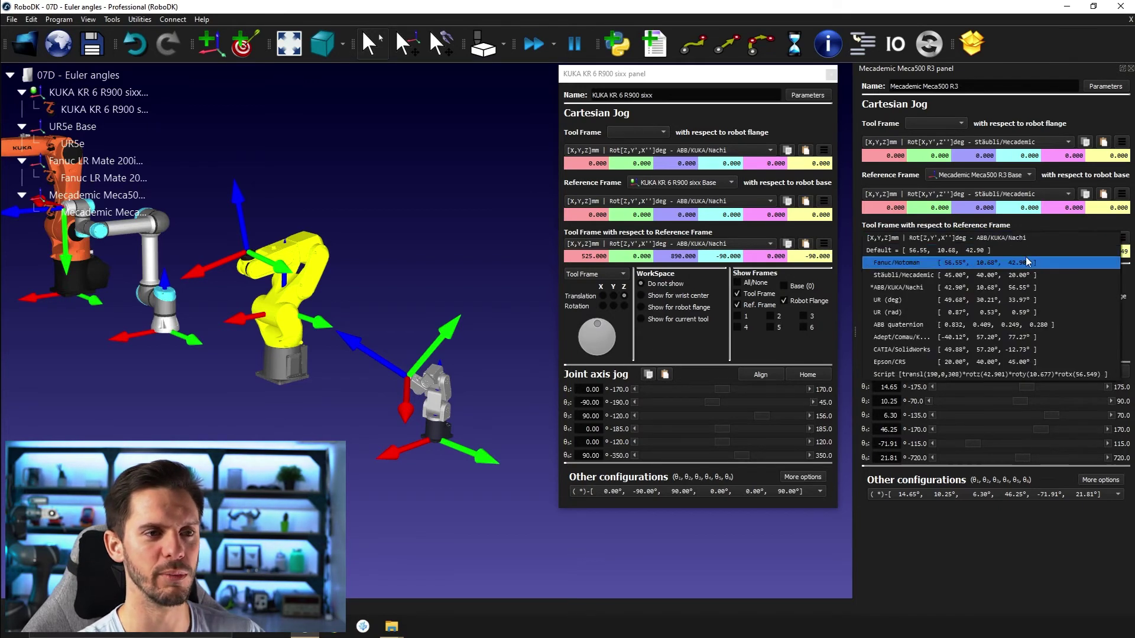
pyautogui.click(1022, 276)
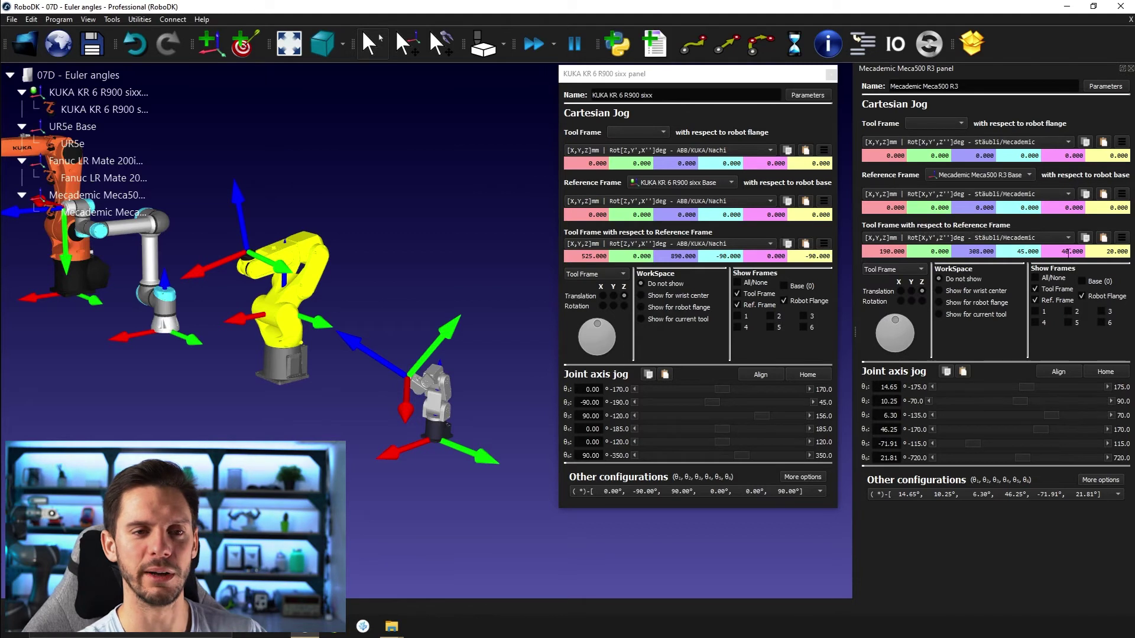
# Compare Fanuc/Motoman and Stäubli/Mecademic angles, ending in ABB/KUKA/Nachi 42.901, 10.677, 56.549.
pyautogui.click(1013, 238)
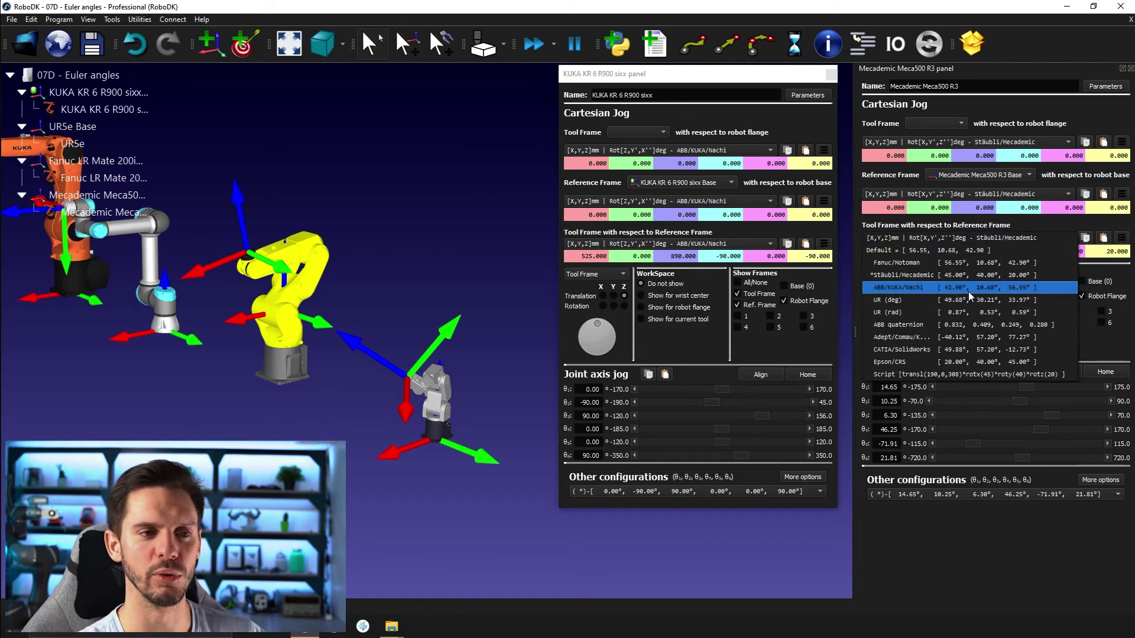
pyautogui.click(931, 263)
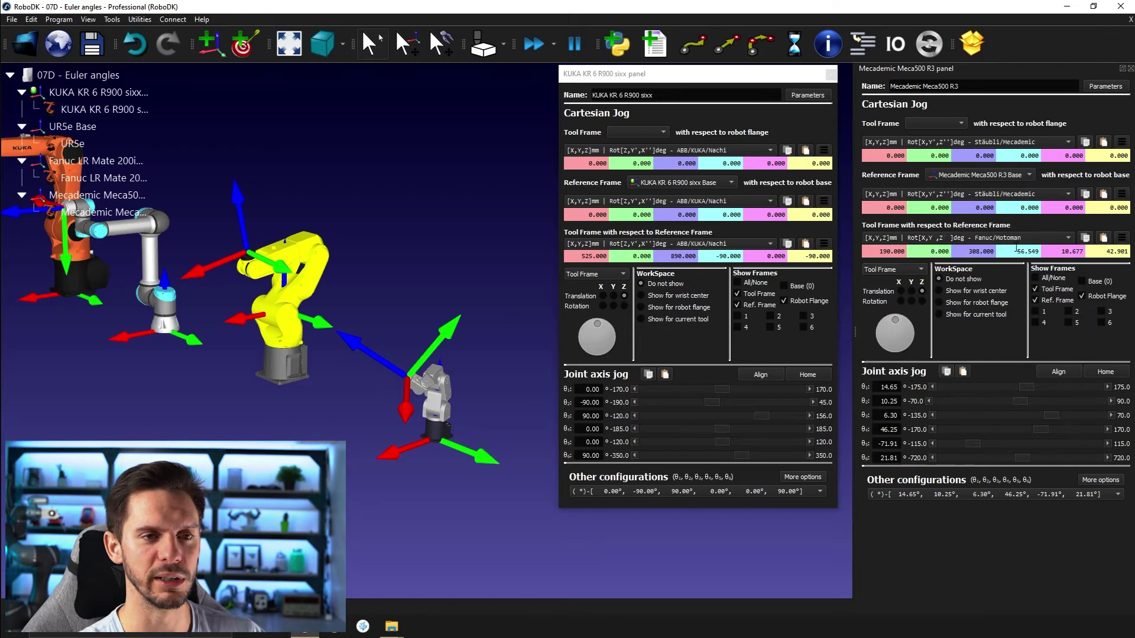
pyautogui.click(996, 238)
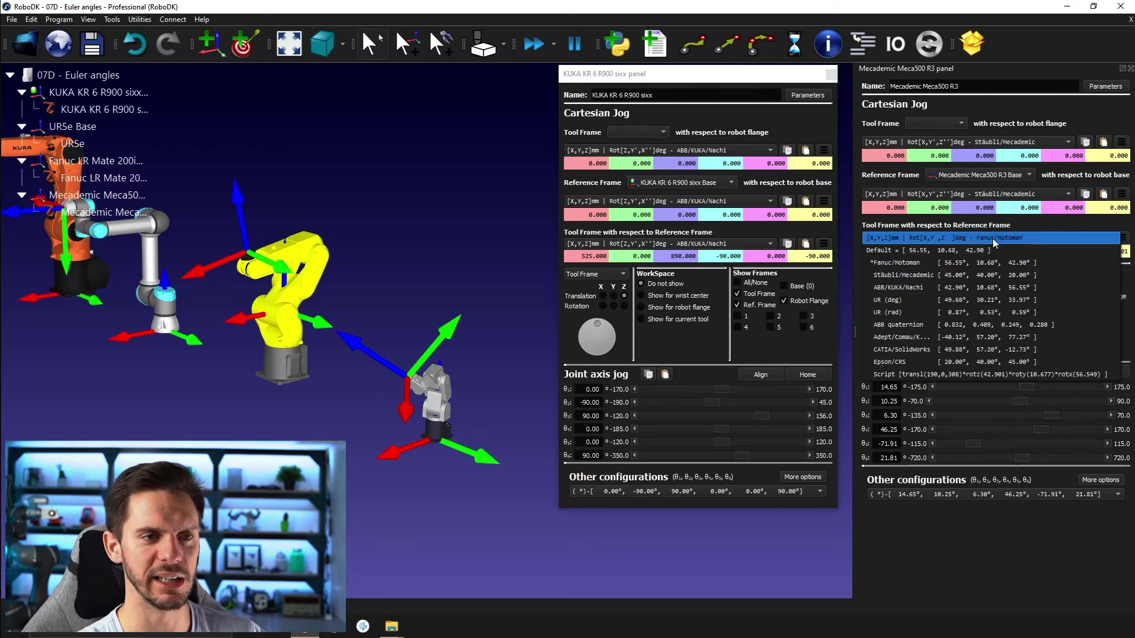
pyautogui.click(935, 278)
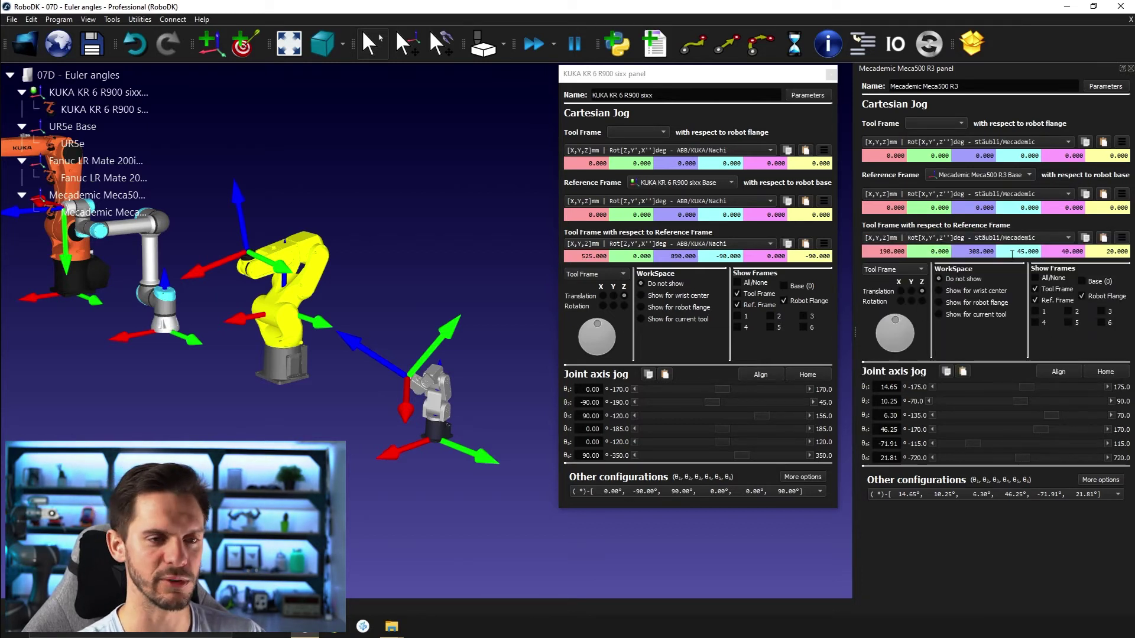
pyautogui.click(1073, 242)
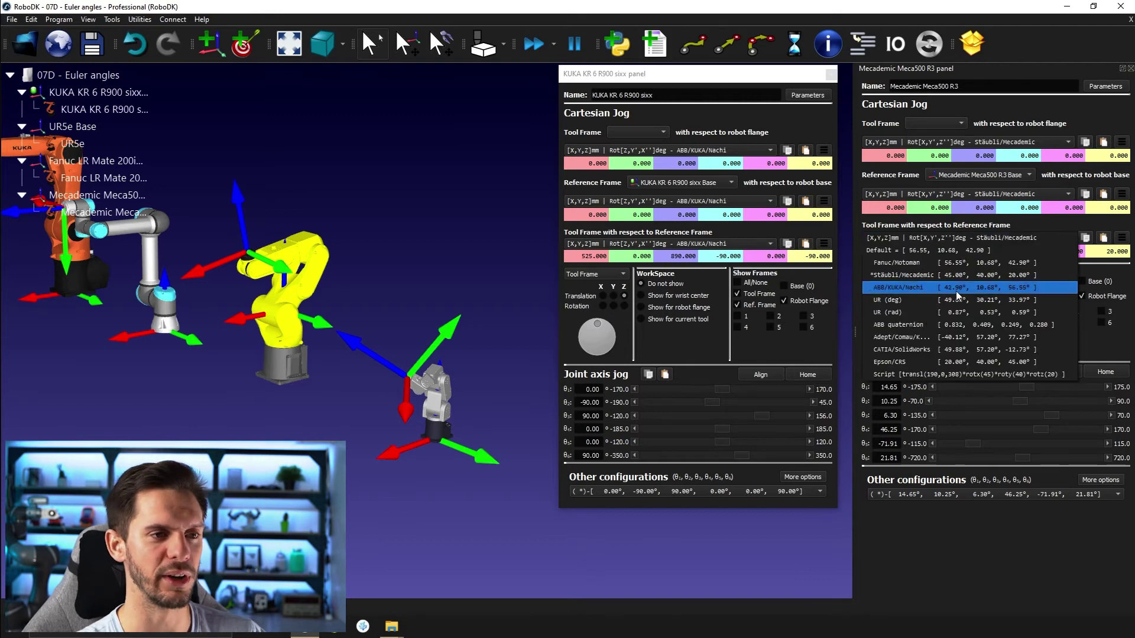
pyautogui.click(958, 289)
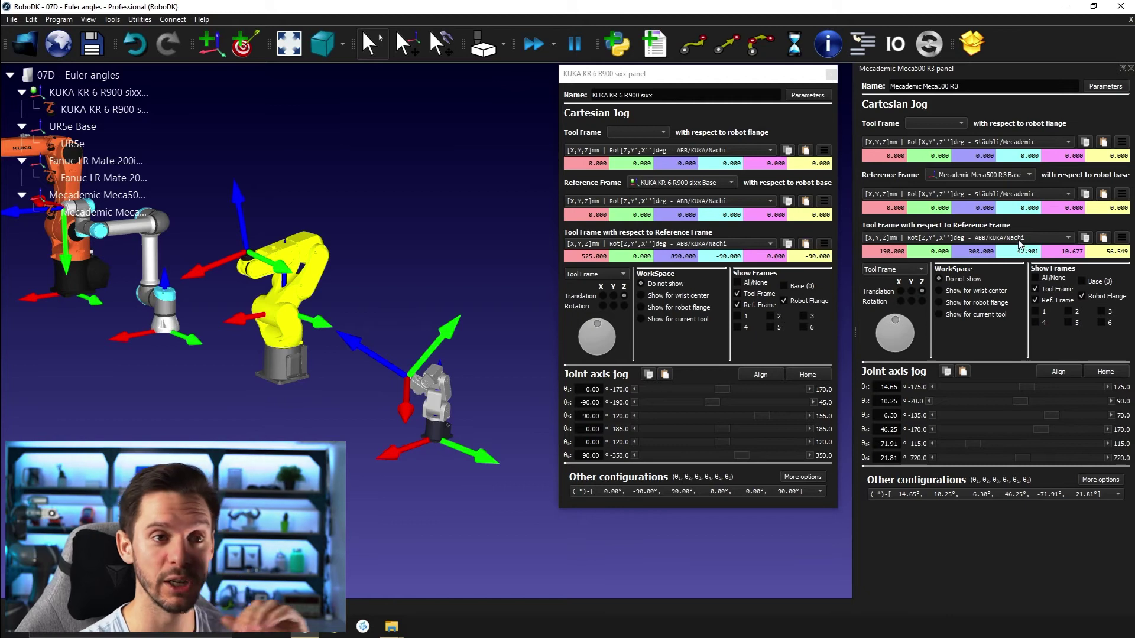
# Keep ABB/KUKA/Nachi angles and close the KUKA KR 6 R900 sixx panel.
pyautogui.click(1024, 239)
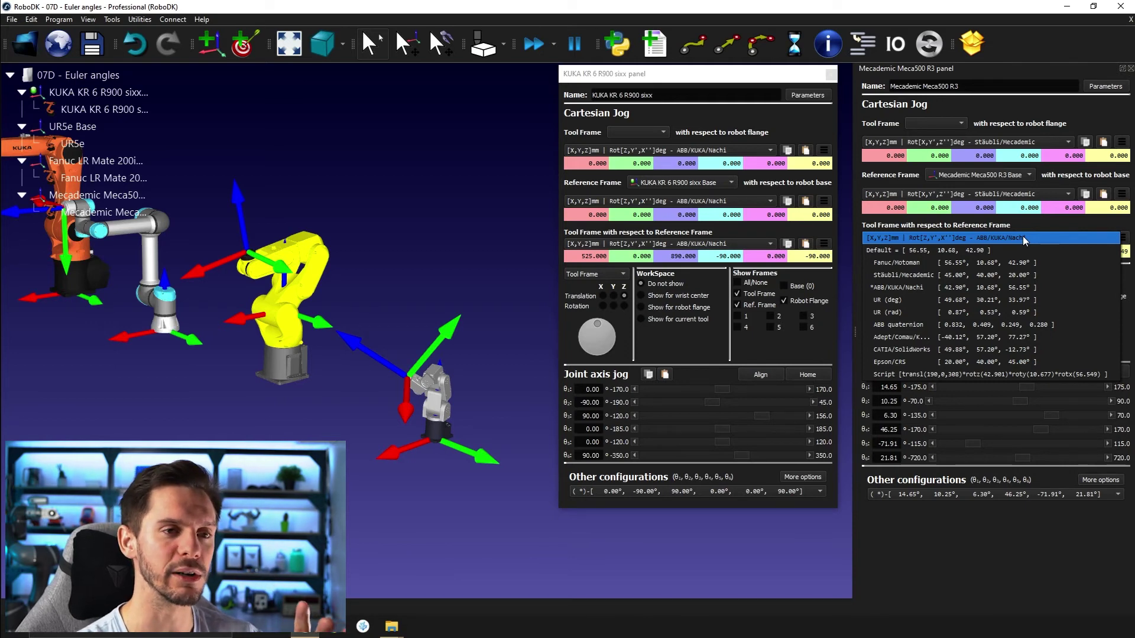
pyautogui.click(1025, 238)
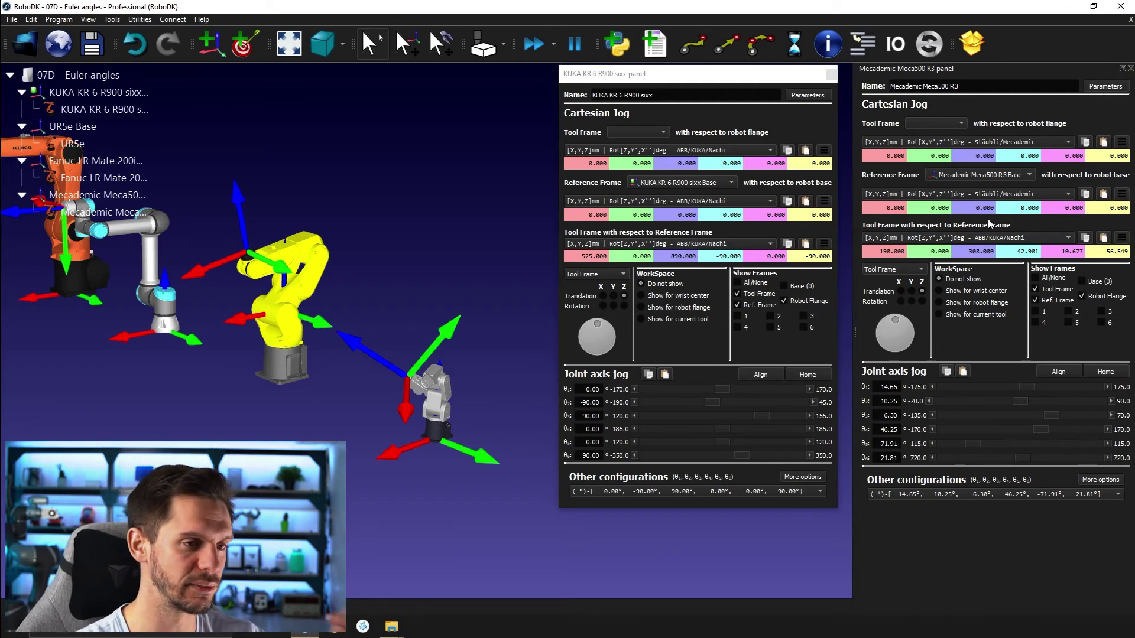
pyautogui.click(831, 75)
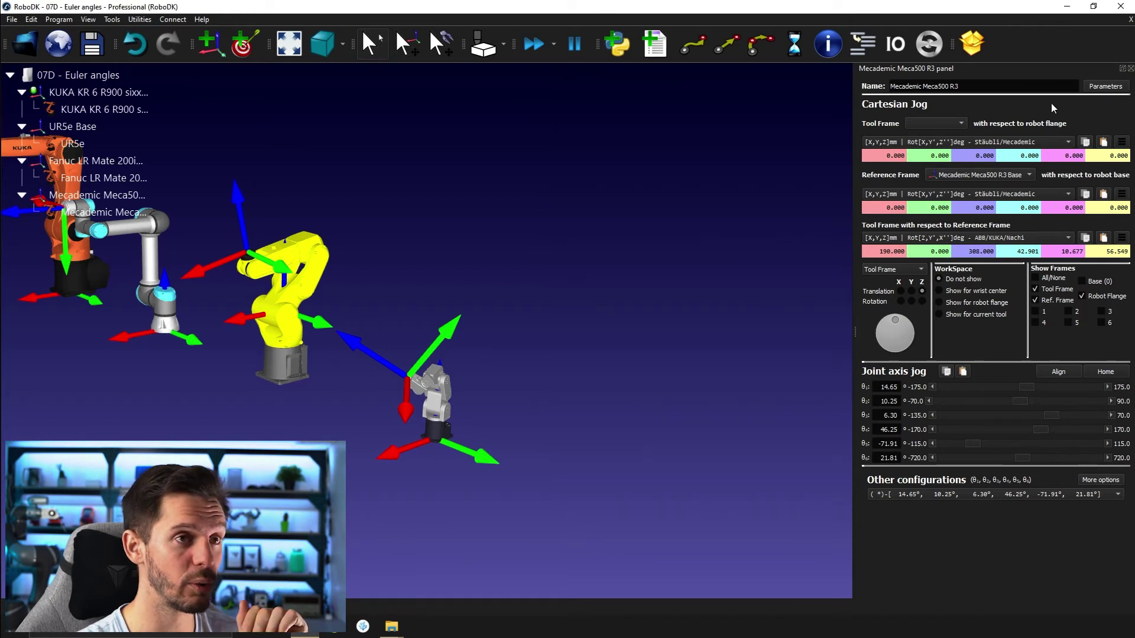
# Confirm Generic RX→RY→RZ default Euler mode in Options, then open the Fanuc LR Mate 200iD panel.
pyautogui.click(1131, 69)
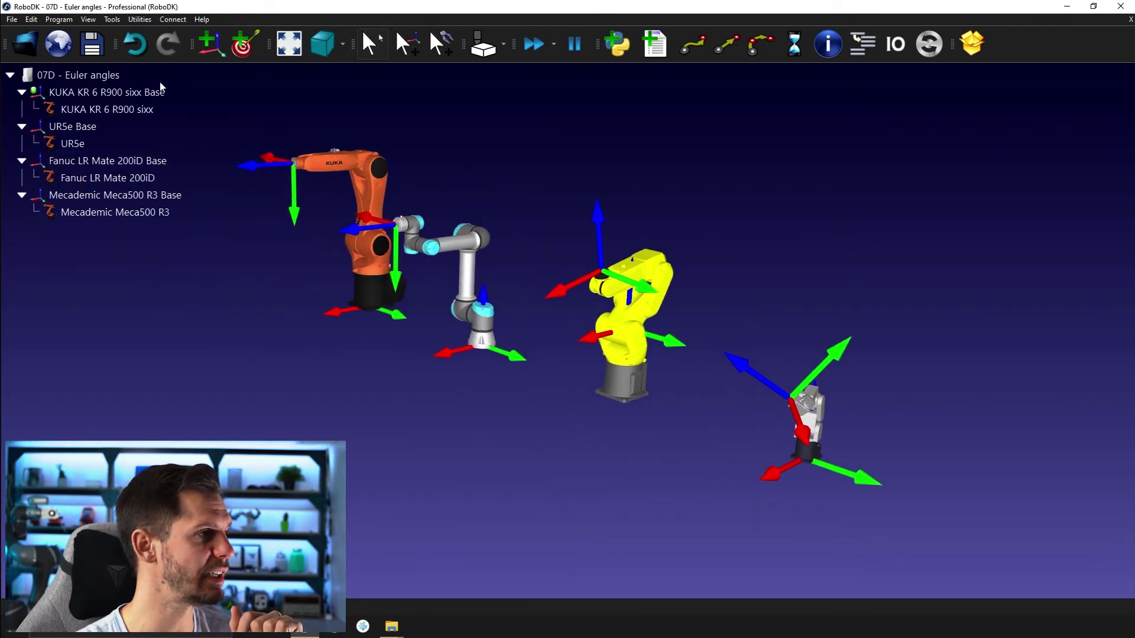
pyautogui.click(107, 21)
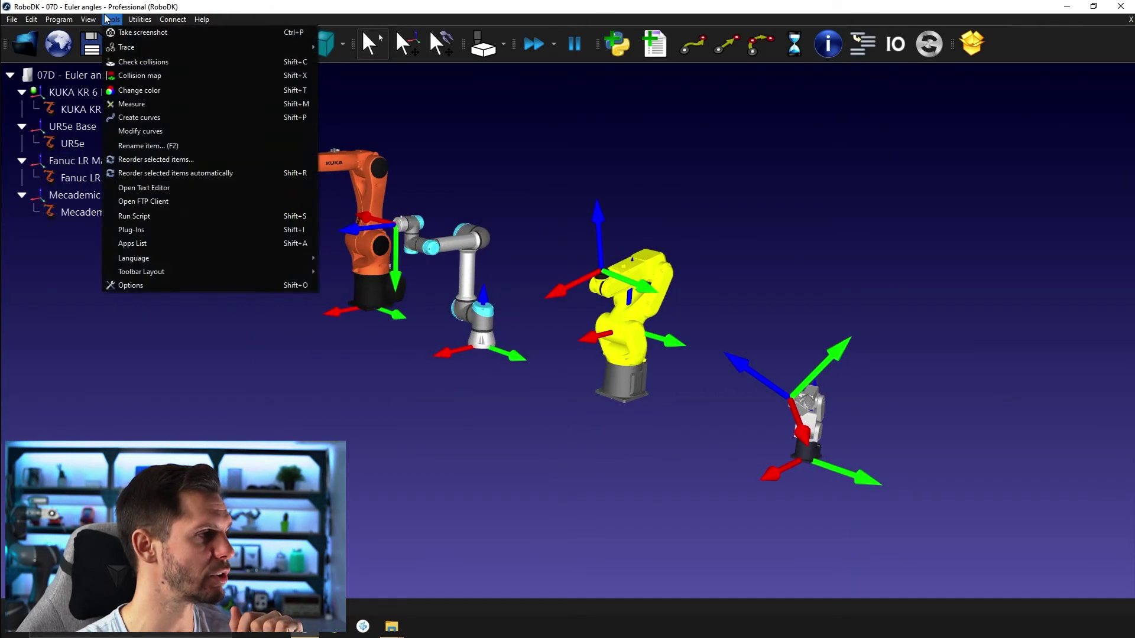
pyautogui.click(147, 288)
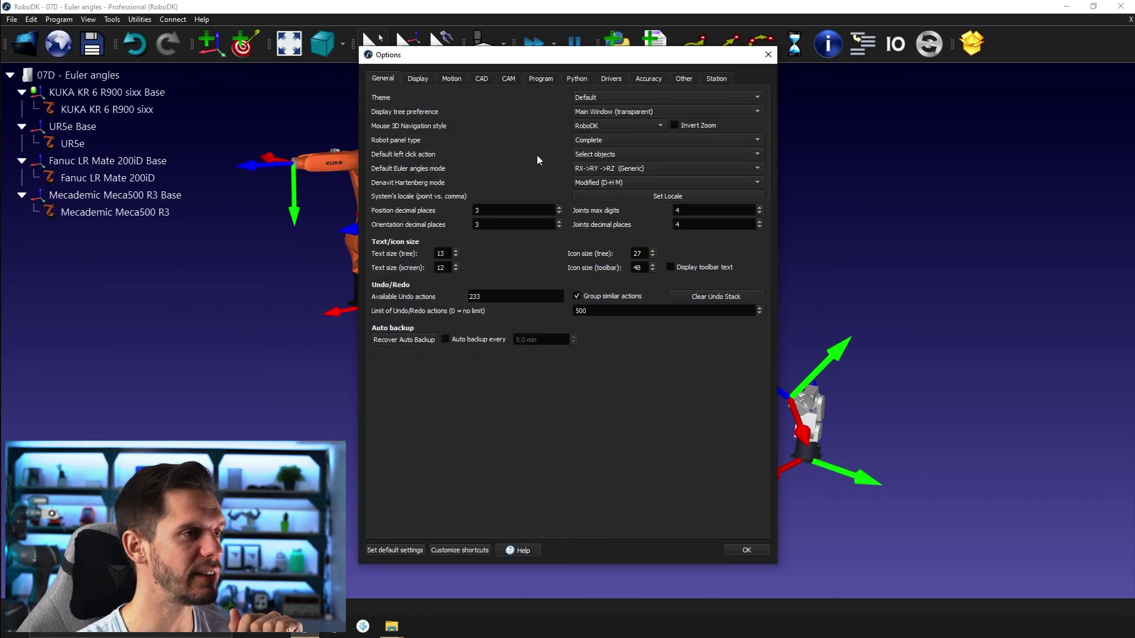
pyautogui.click(607, 168)
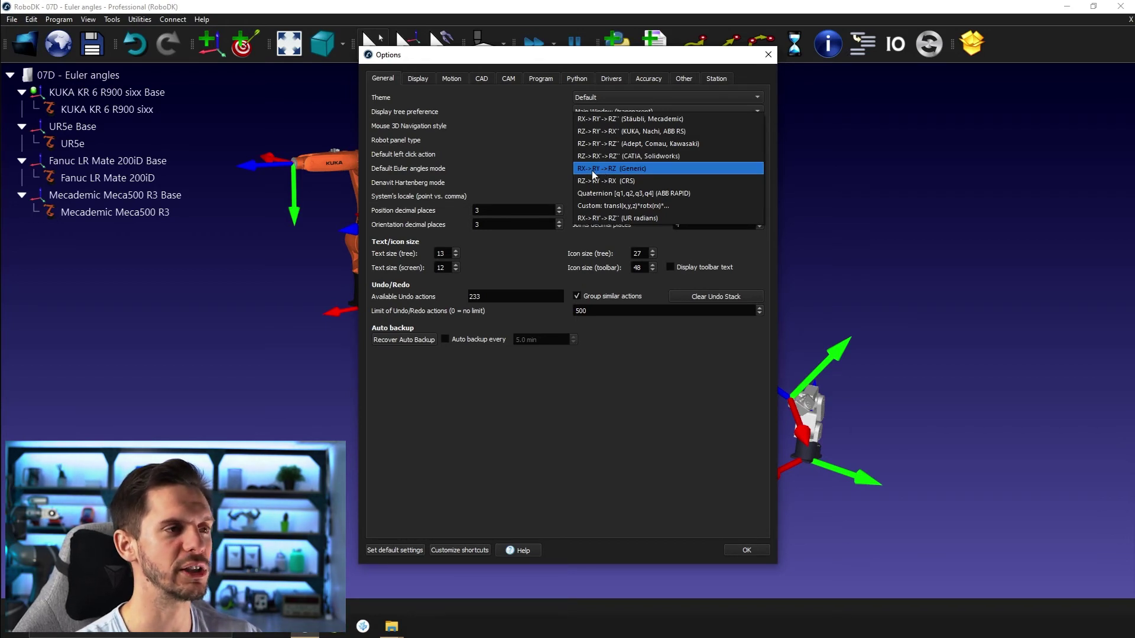
pyautogui.click(772, 230)
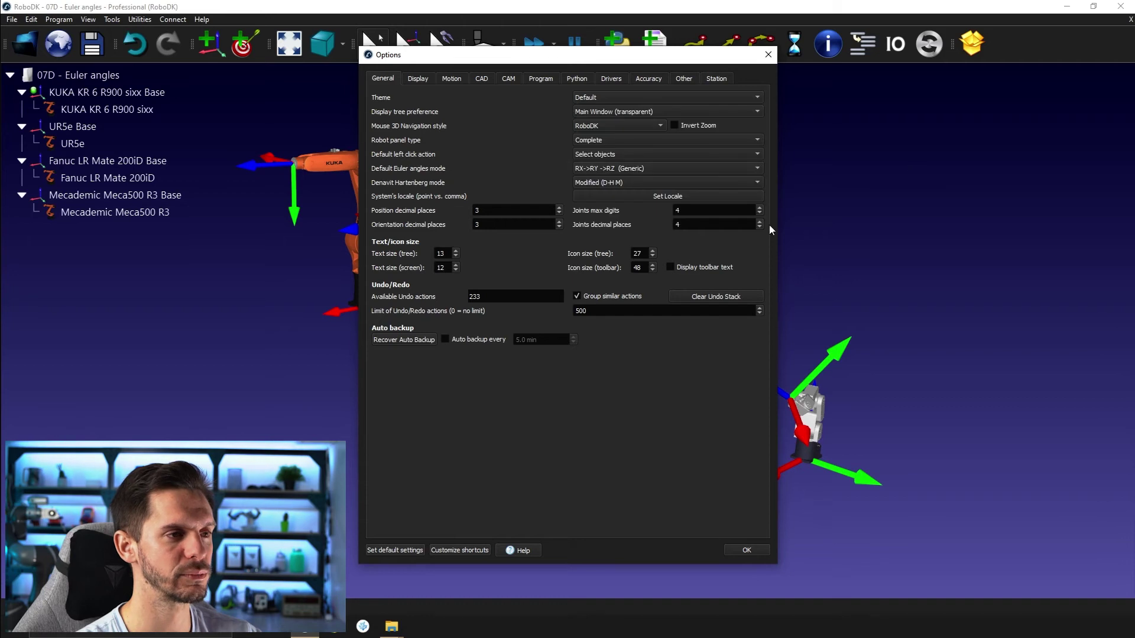
pyautogui.click(768, 54)
pyautogui.doubleClick(663, 283)
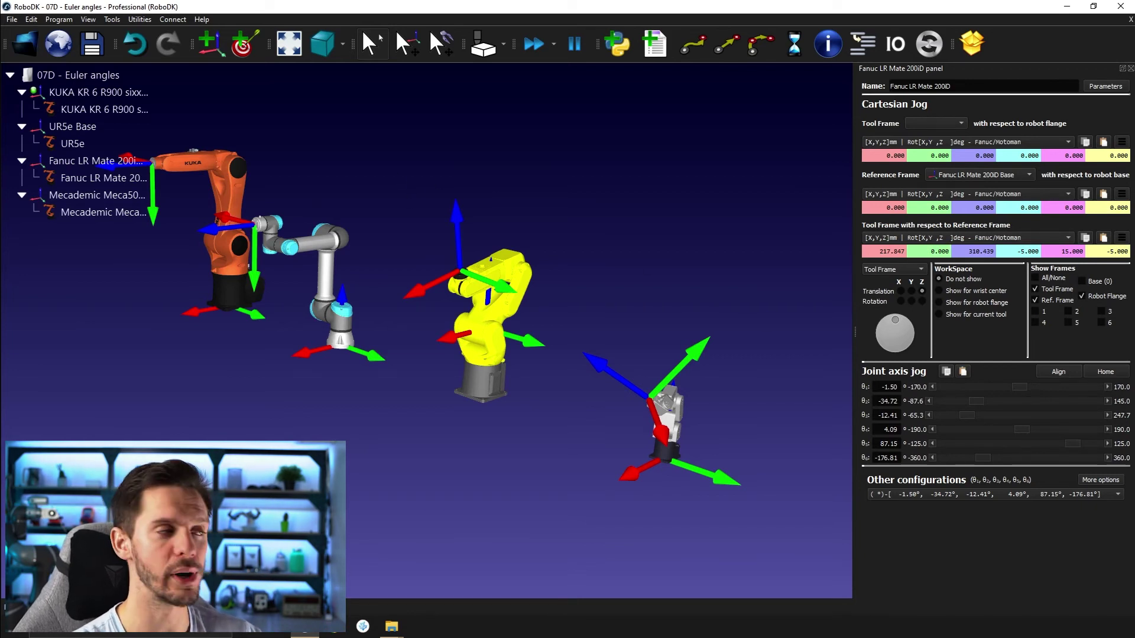
pyautogui.click(112, 19)
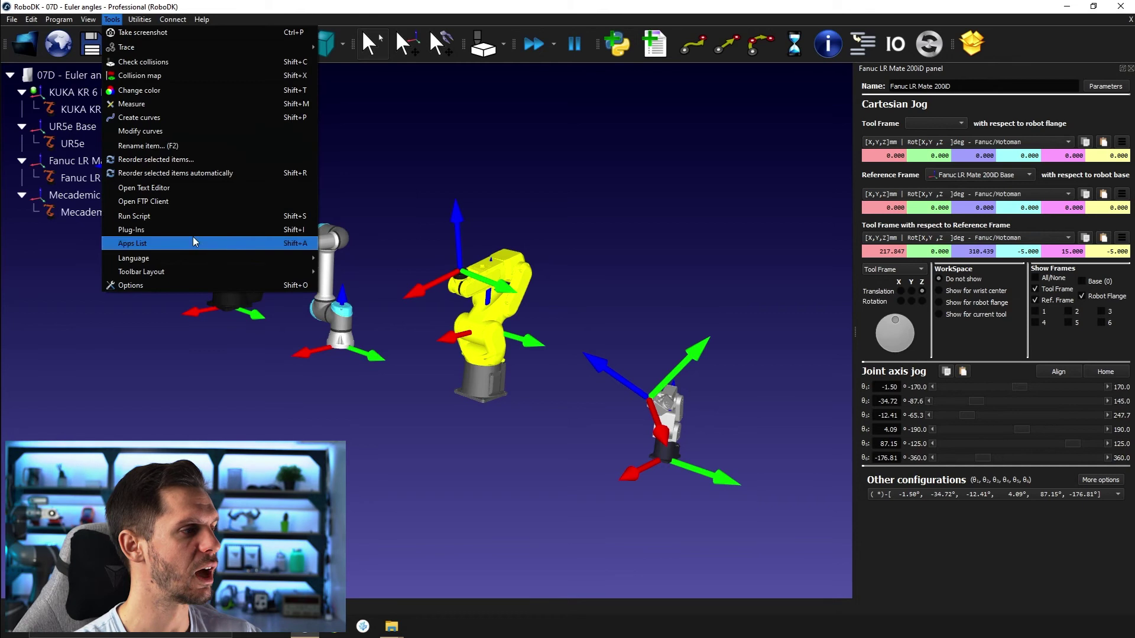
pyautogui.click(159, 286)
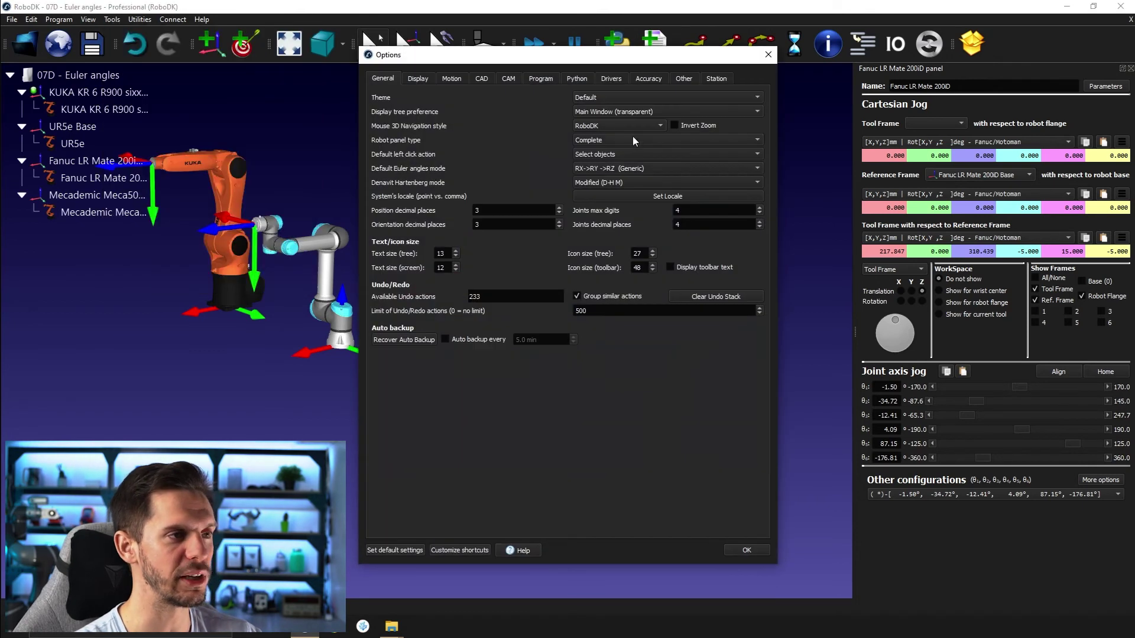
pyautogui.click(628, 169)
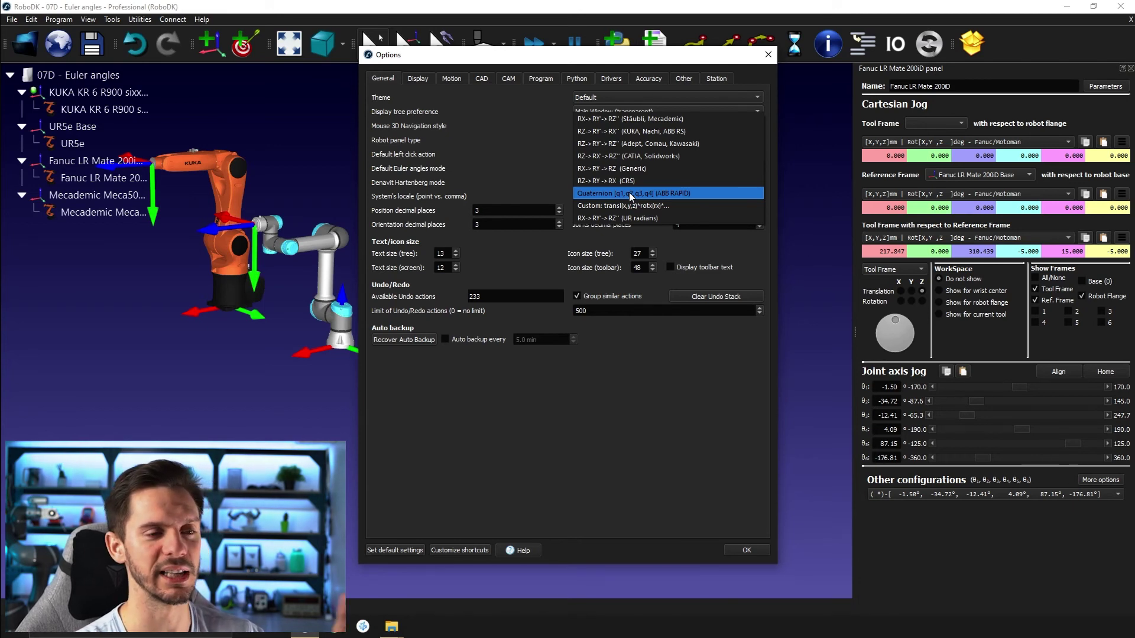
pyautogui.click(563, 130)
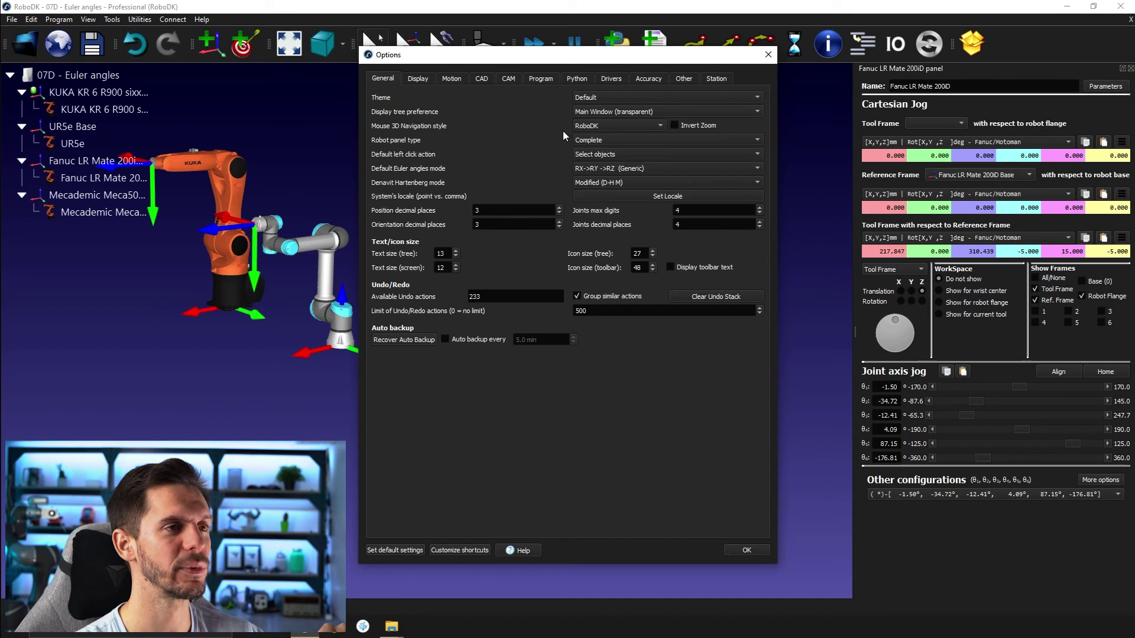
pyautogui.click(768, 55)
# Close the Fanuc LR Mate 200iD panel to show the full four-robot station.
pyautogui.click(1130, 69)
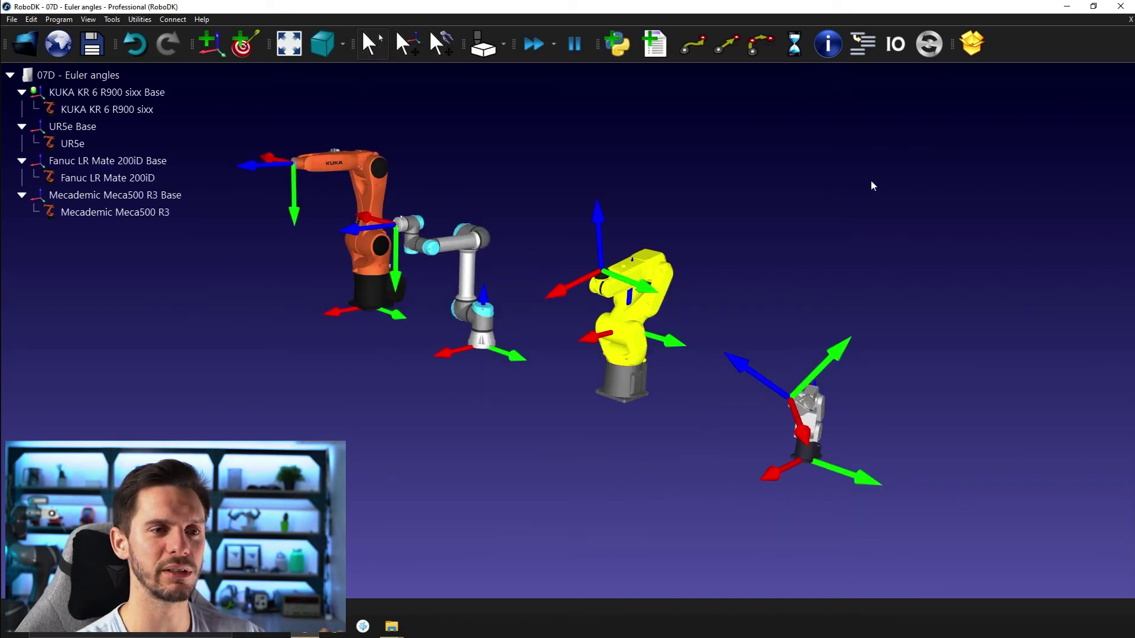